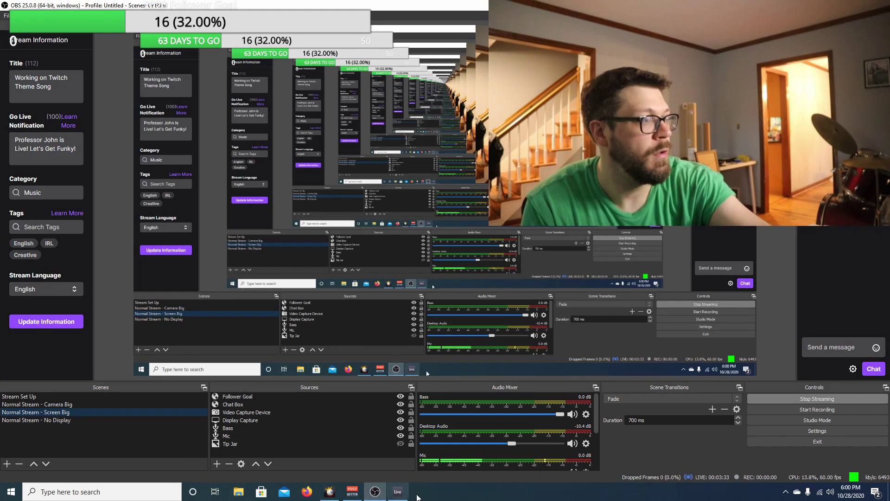
- Switch from OBS to the Theme Song project in Ableton Live
click(399, 493)
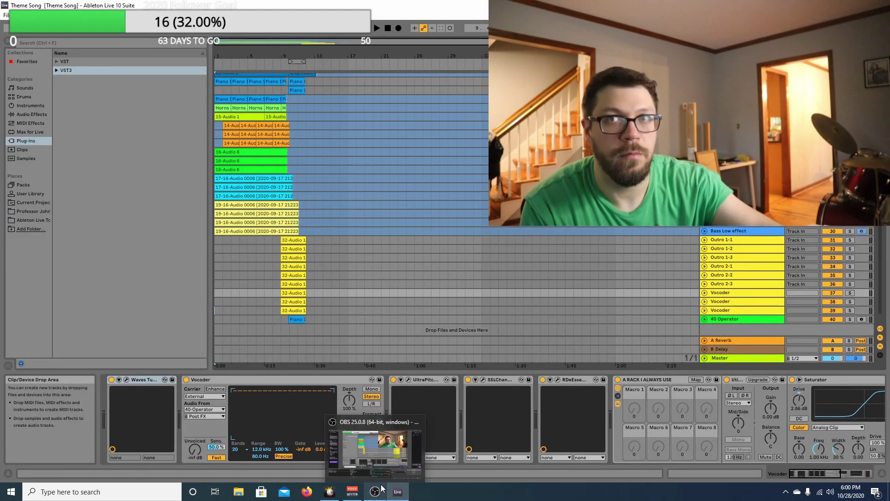
click(389, 490)
click(393, 491)
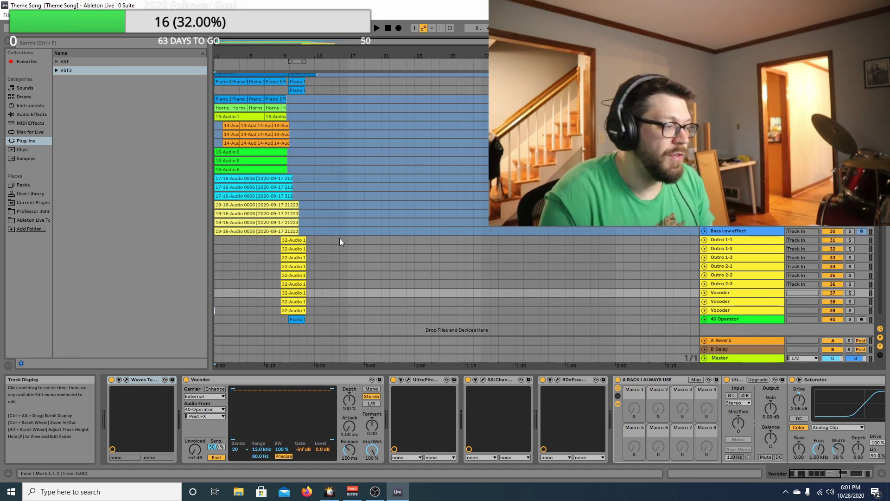
- Look through the arrangement's tracks, from the kick and piano clips down to the outro, vocoder and operator tracks
key(Tab)
key(Tab)
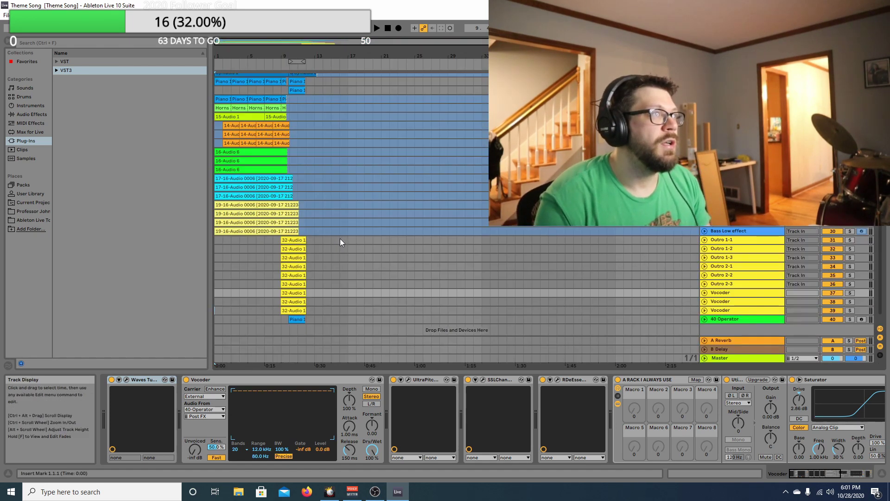
scroll(340, 238, up, 5)
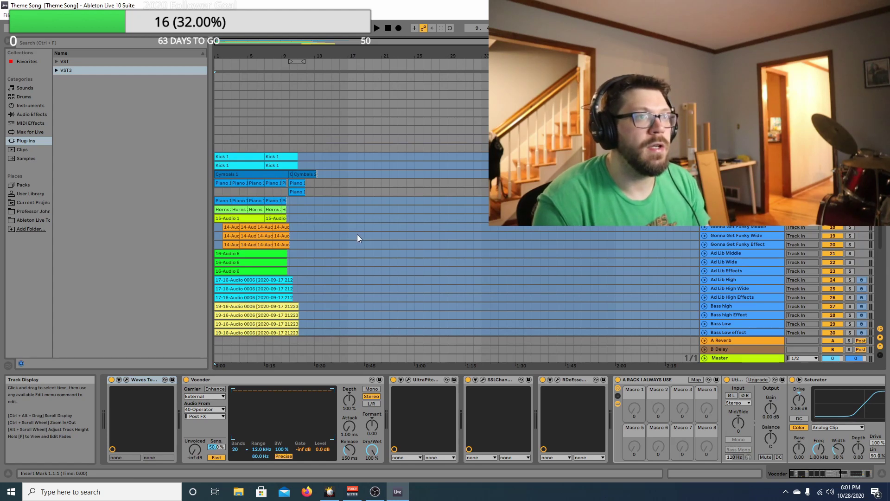
scroll(357, 235, down, 3)
scroll(352, 238, up, 3)
scroll(350, 236, down, 3)
scroll(353, 239, up, 3)
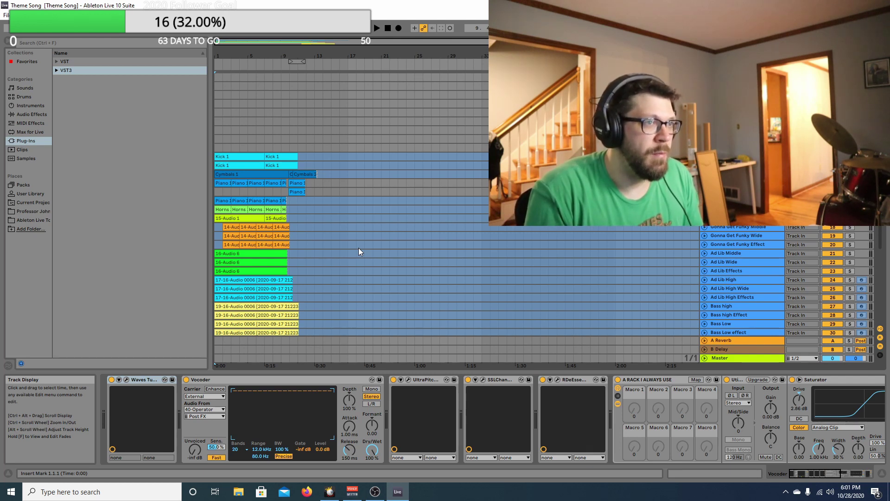
scroll(299, 266, down, 5)
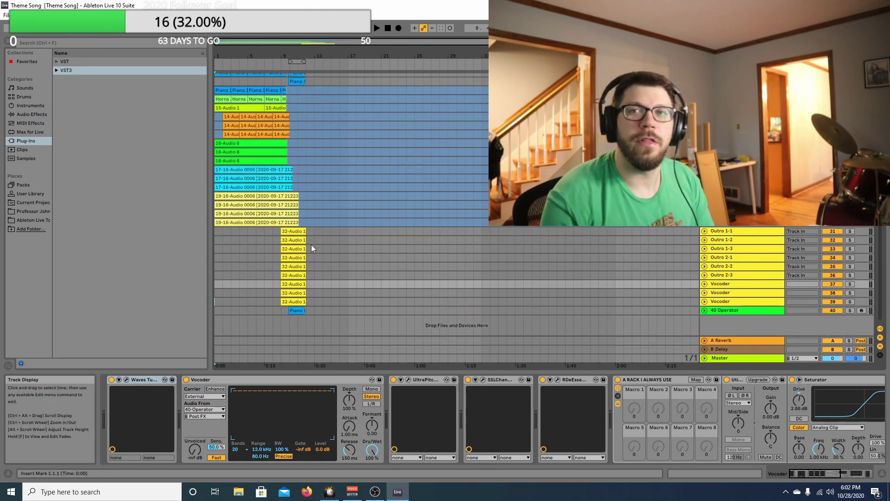
scroll(278, 148, up, 5)
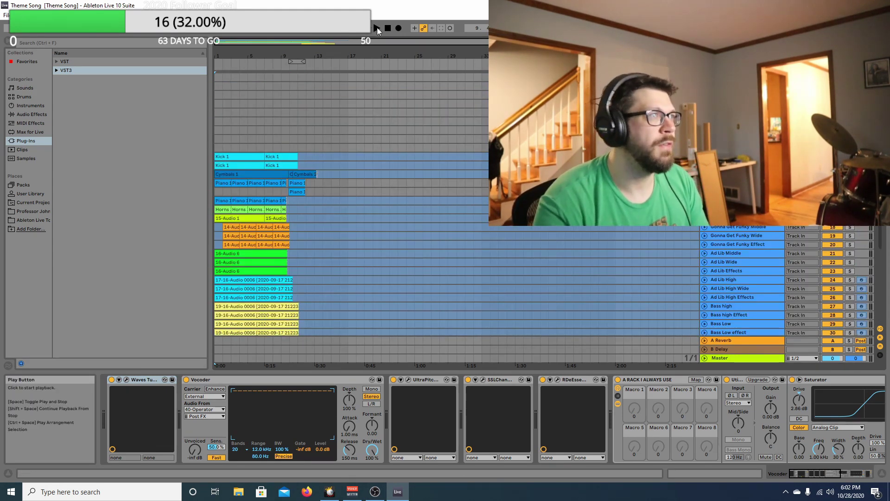
- Check OBS briefly, return to Ableton Live and view the outro and vocoder tracks during playback
click(375, 492)
click(397, 492)
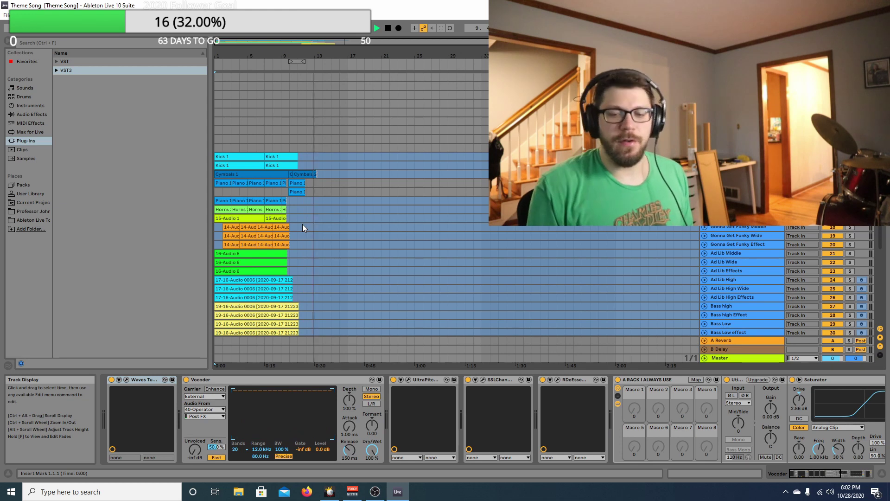
scroll(325, 213, down, 5)
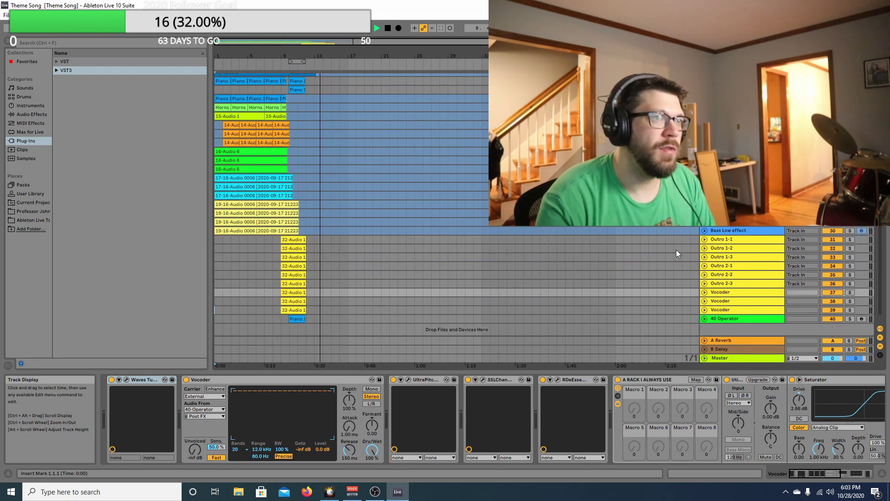
scroll(580, 238, down, 1)
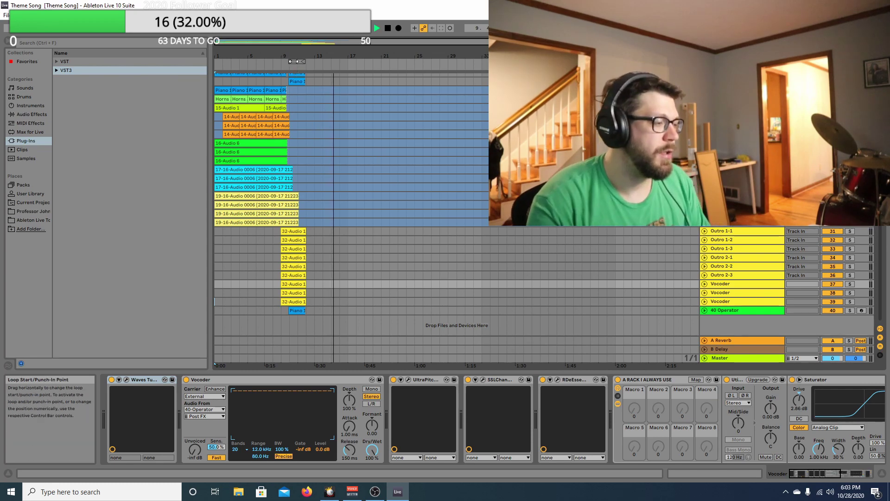
- Examine the vocoder channels in the session mixer and the first Vocoder track's effect chain through to its Compressor
key(Tab)
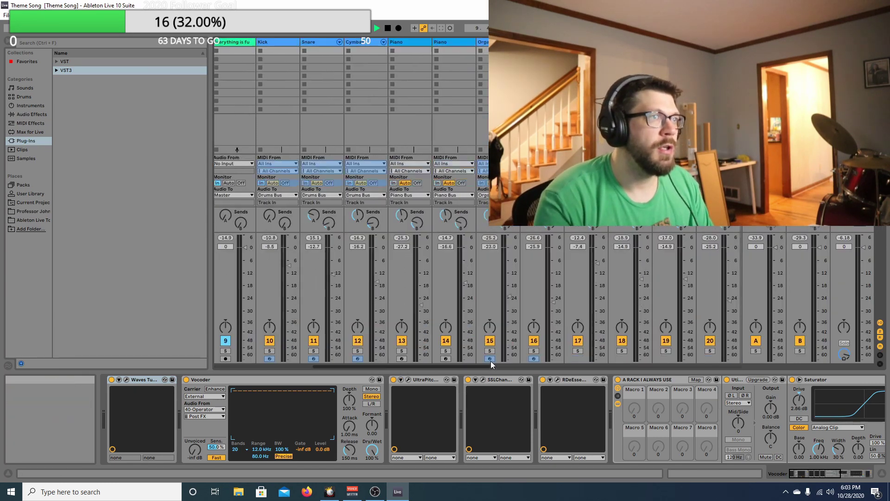
drag(491, 364, 780, 330)
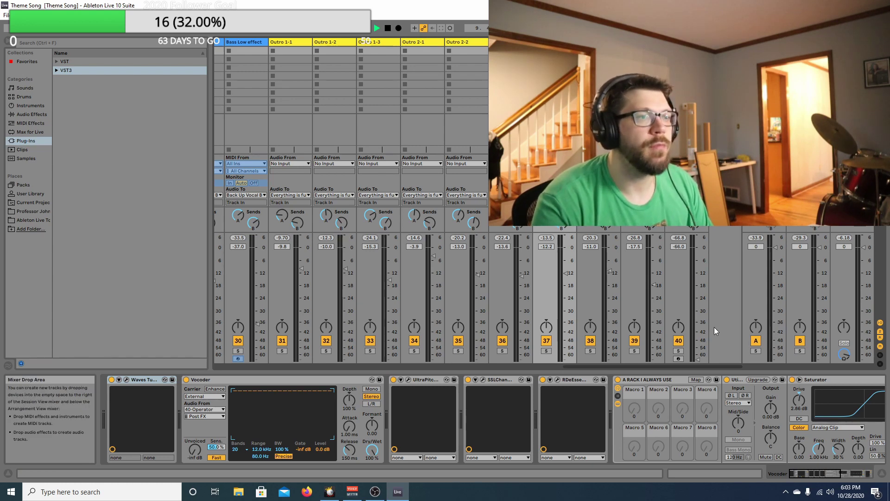
click(866, 475)
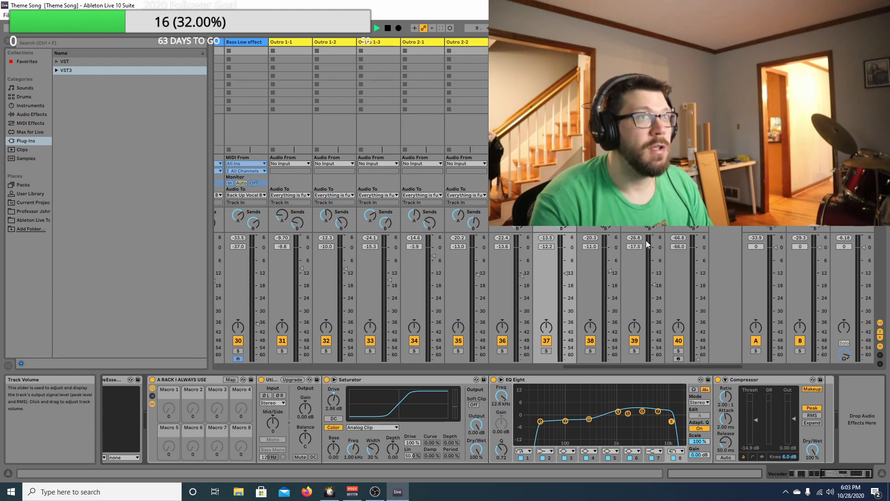
key(Tab)
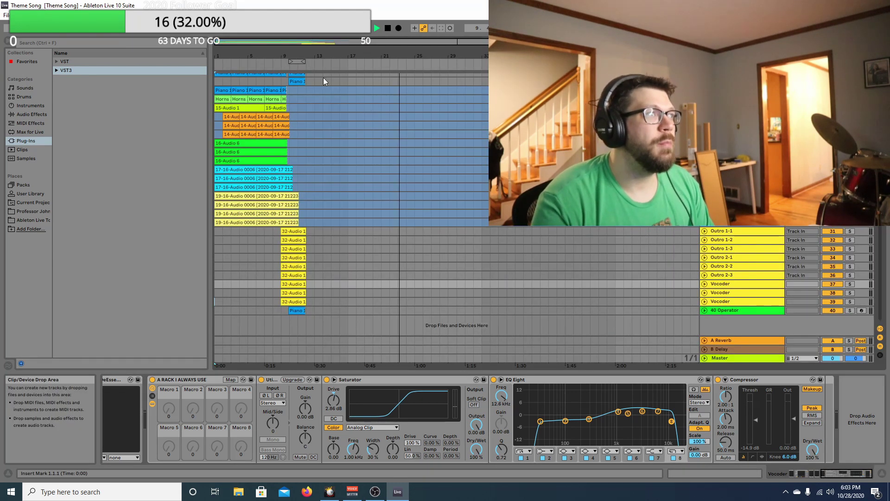
- Solo the second Vocoder track in the arrangement and play it from around bar 9
scroll(302, 164, up, 3)
scroll(299, 172, down, 5)
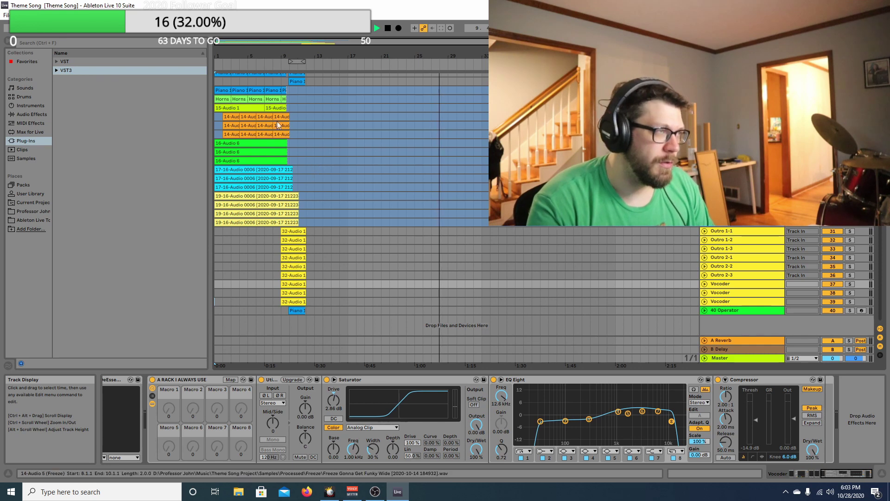
key(Down)
key(s)
click(283, 65)
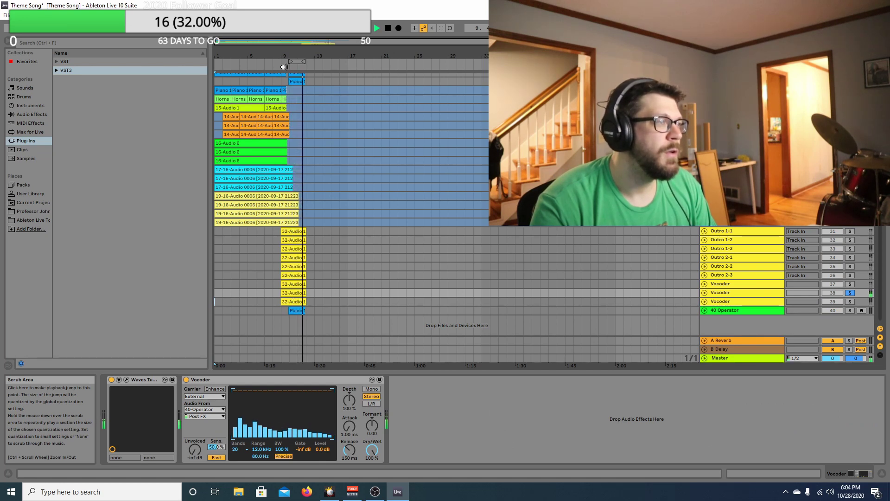
- Compare the first Vocoder track's effect chain with the soloed Vocoder track's chain in the session mixer
key(Tab)
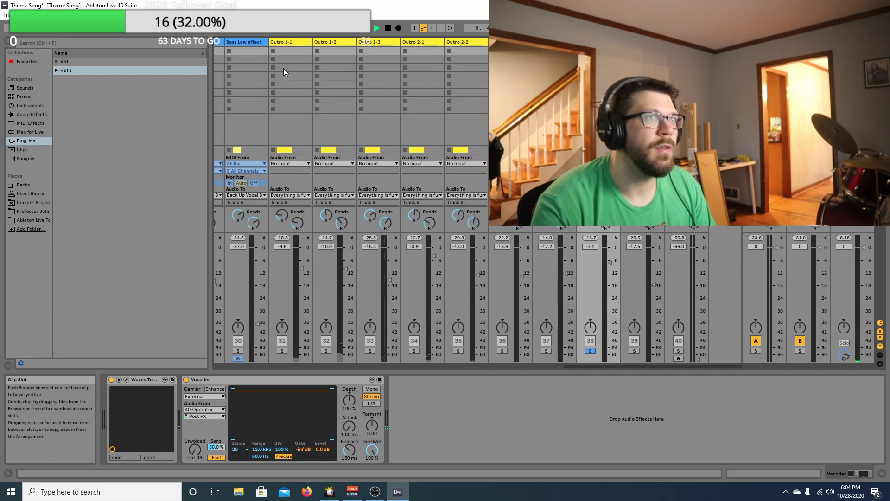
key(Tab)
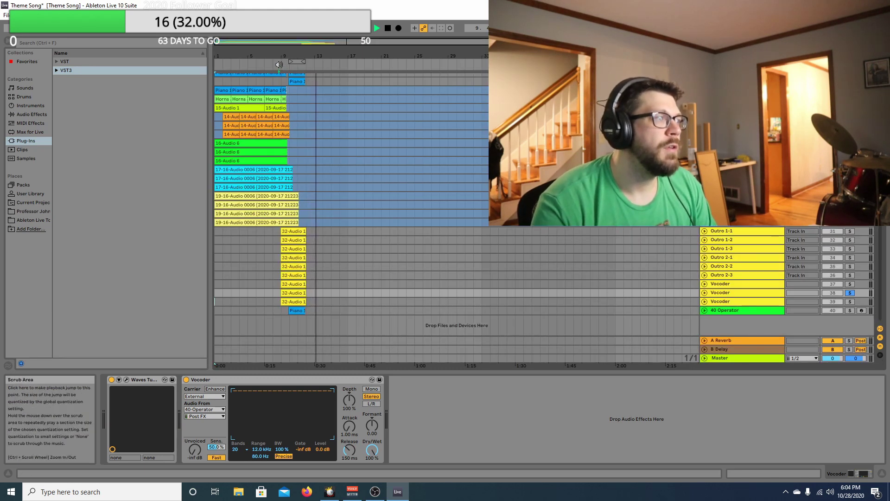
key(Tab)
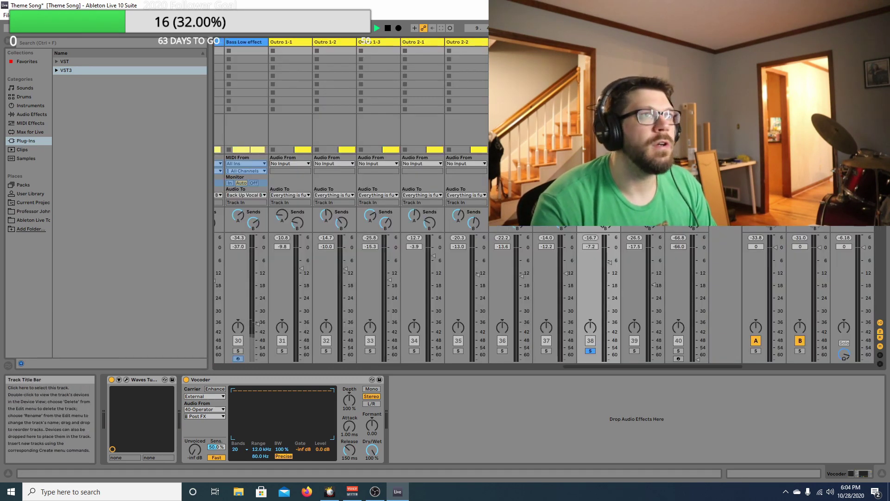
click(555, 41)
drag(849, 473, 812, 473)
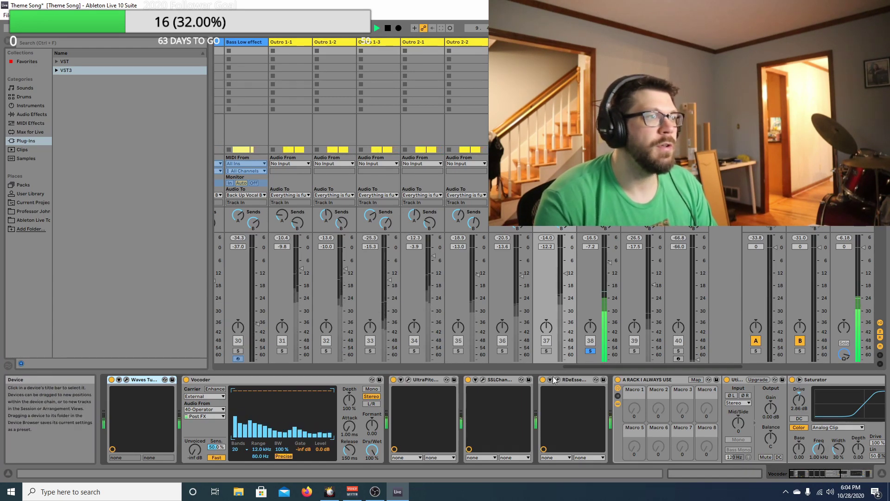
click(599, 42)
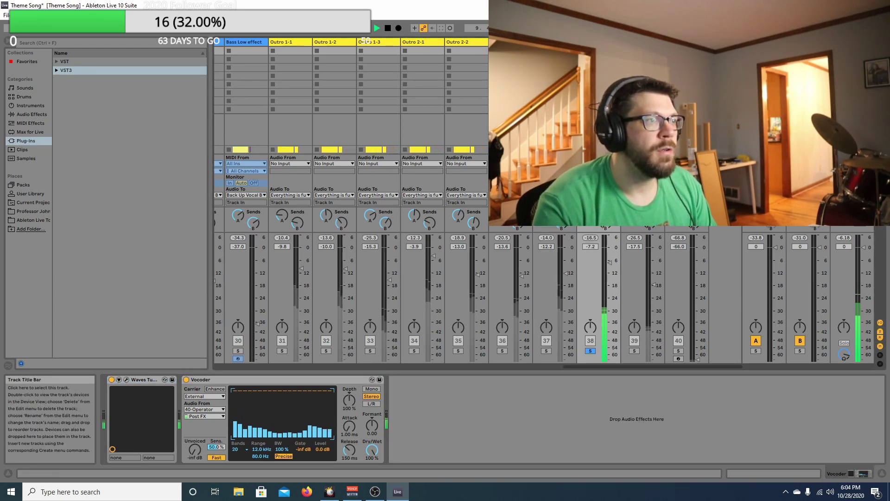
key(Tab)
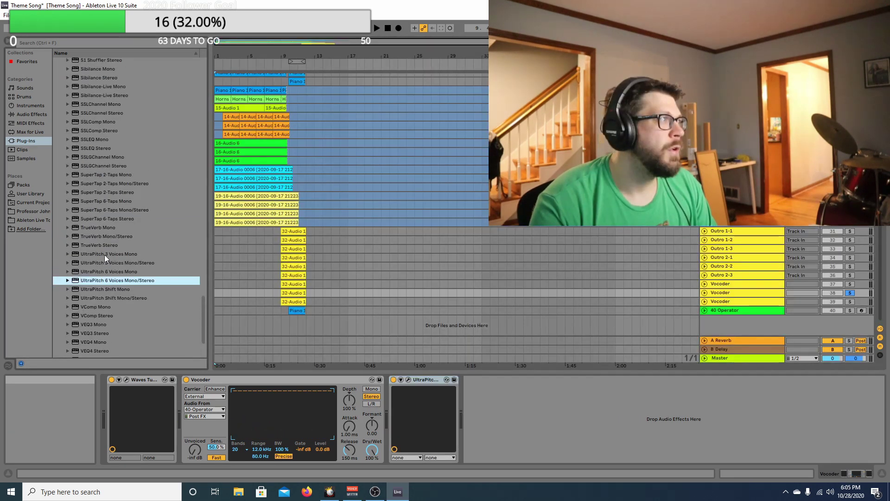
- Add SSLChannel Stereo to the soloed Vocoder track with the Lead Vox preset and listen to it
key(Down)
key(Down)
key(Down)
key(Down)
key(Down)
key(Down)
key(Down)
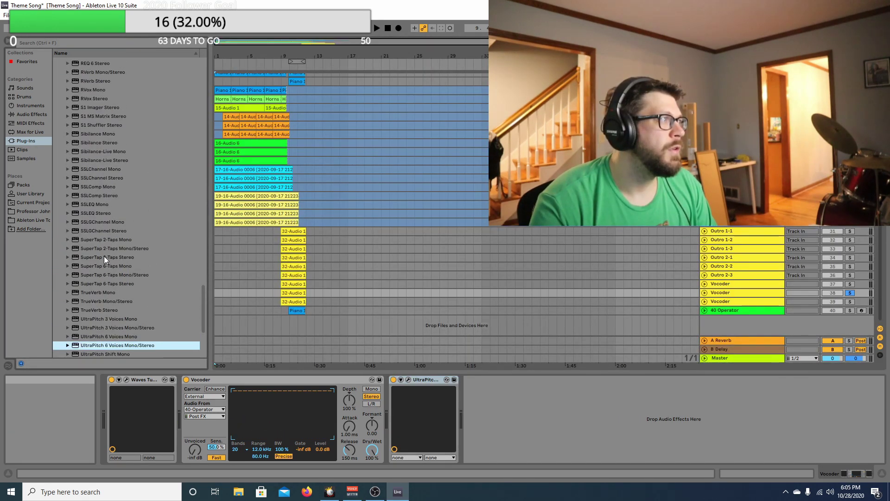
double_click(90, 178)
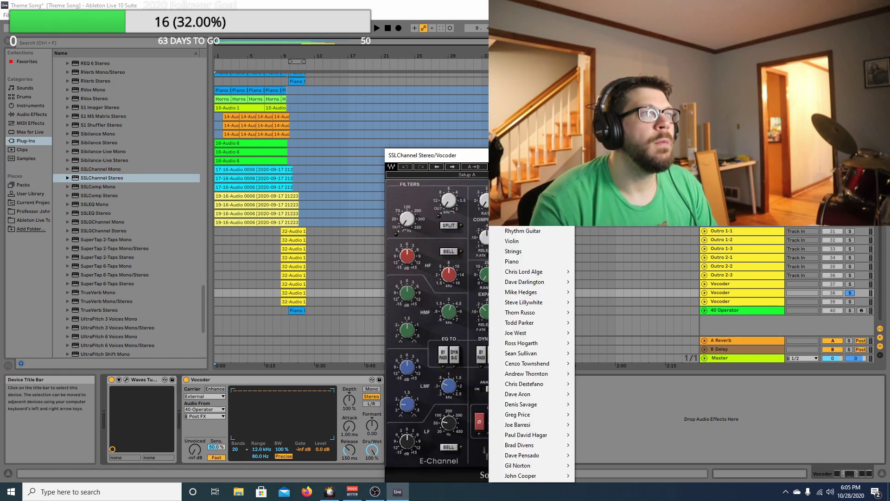
key(Return)
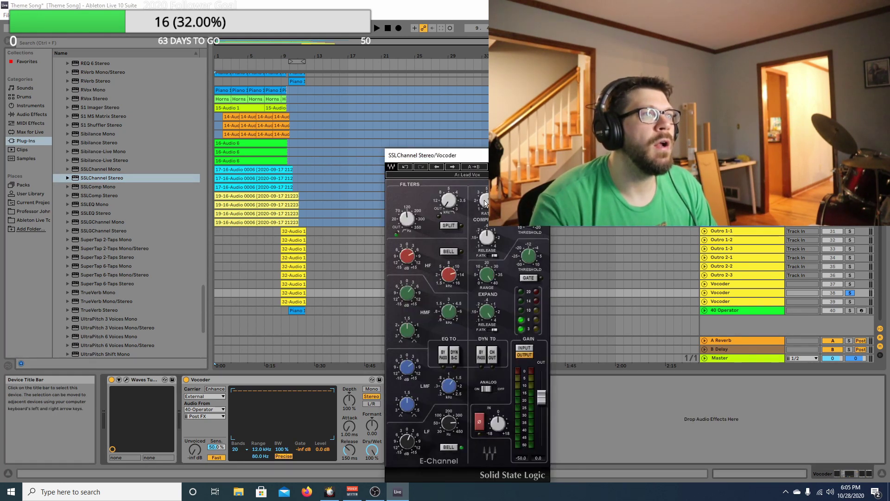
key(space)
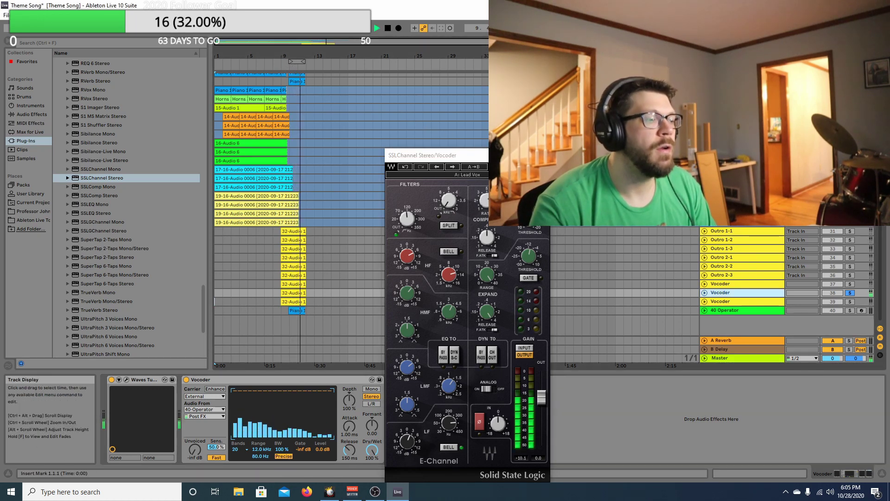
key(ctrl+alt+p)
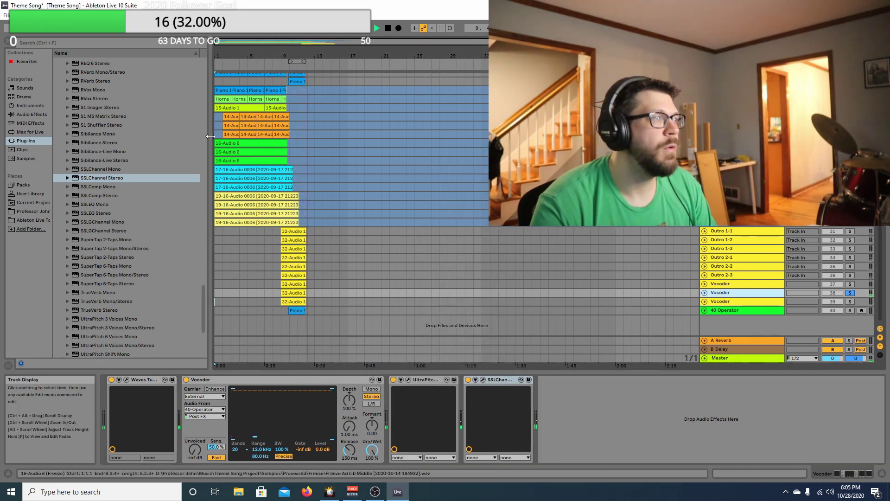
- Add RDeEsser Stereo to the soloed Vocoder track and load the Male DeEss Wide factory preset
scroll(123, 241, up, 5)
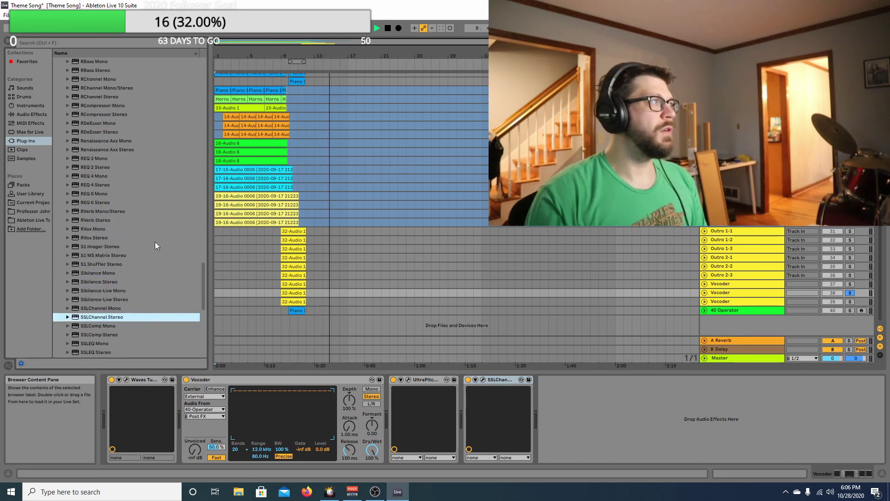
double_click(98, 132)
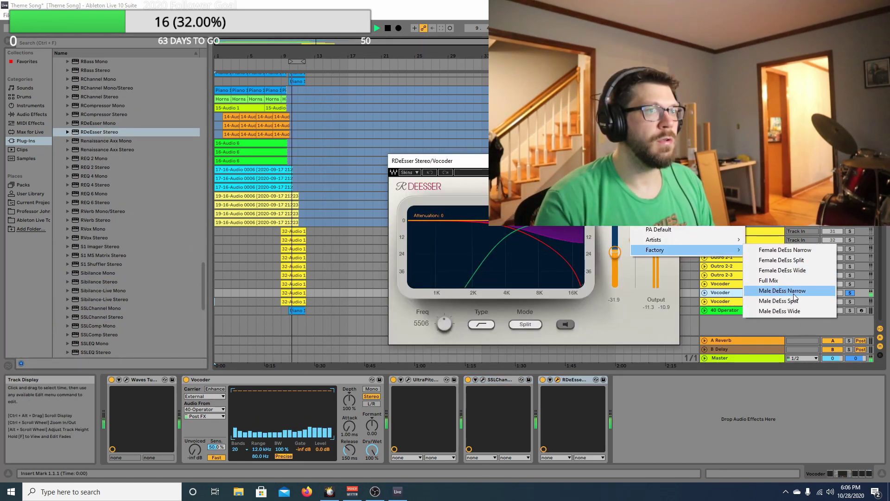
click(795, 312)
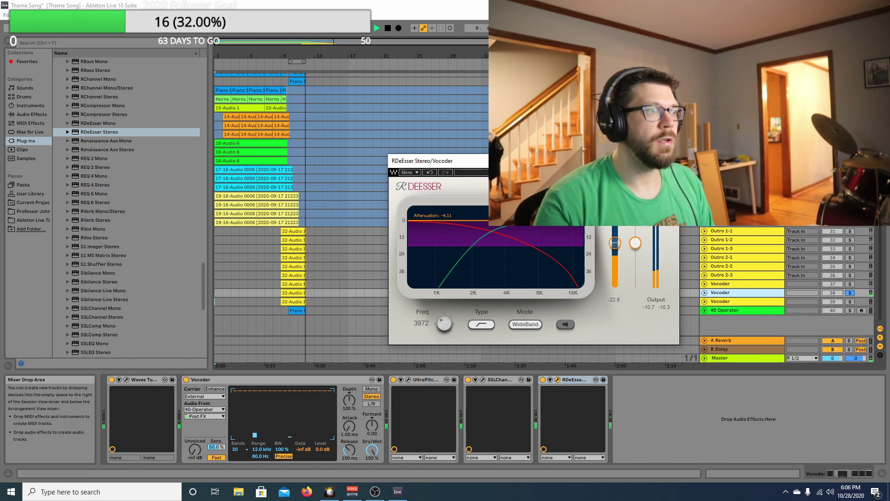
key(ctrl+alt+p)
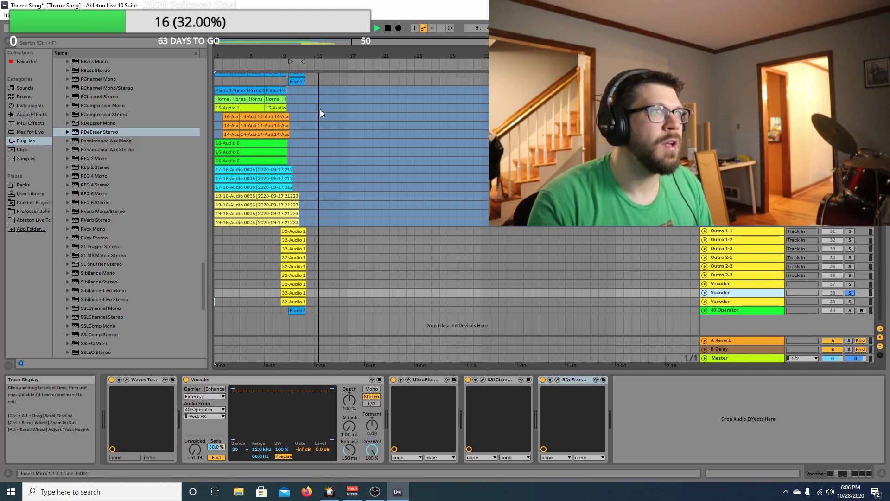
- Review the soloed Vocoder track's effect chain from RDeEsser to Multiband Dynamics and play the outro section
key(Tab)
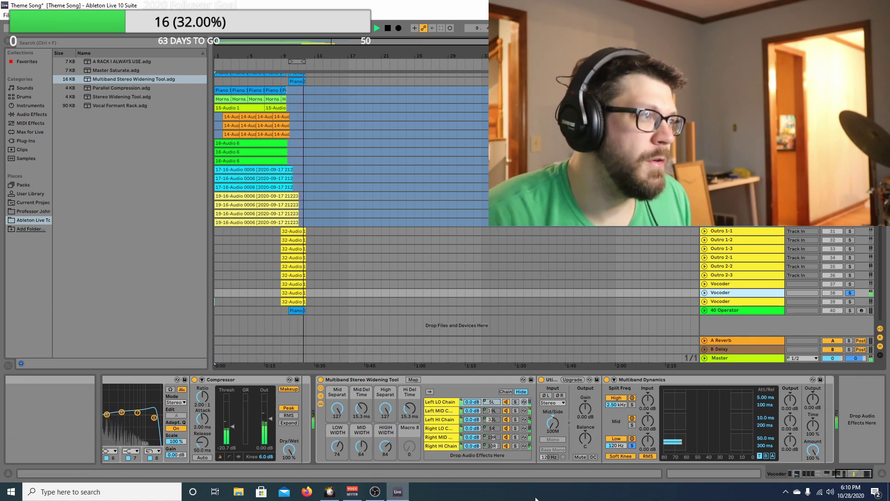
click(789, 474)
click(816, 473)
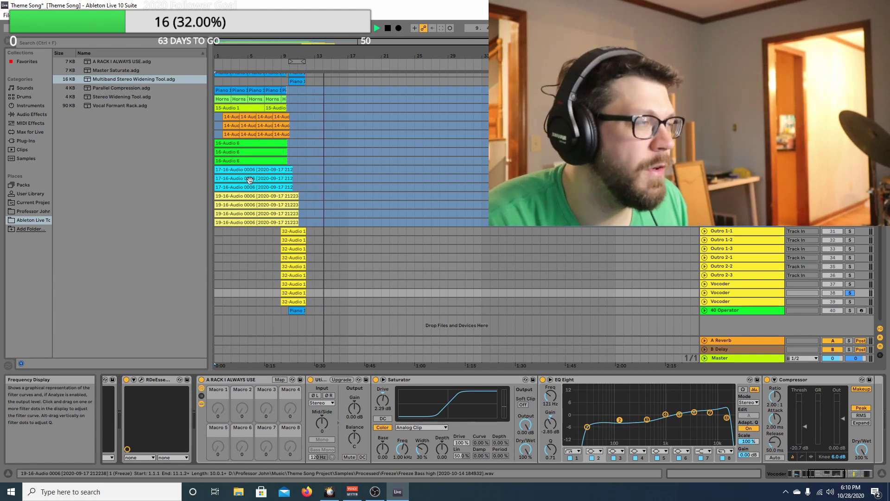
scroll(592, 407, down, 5)
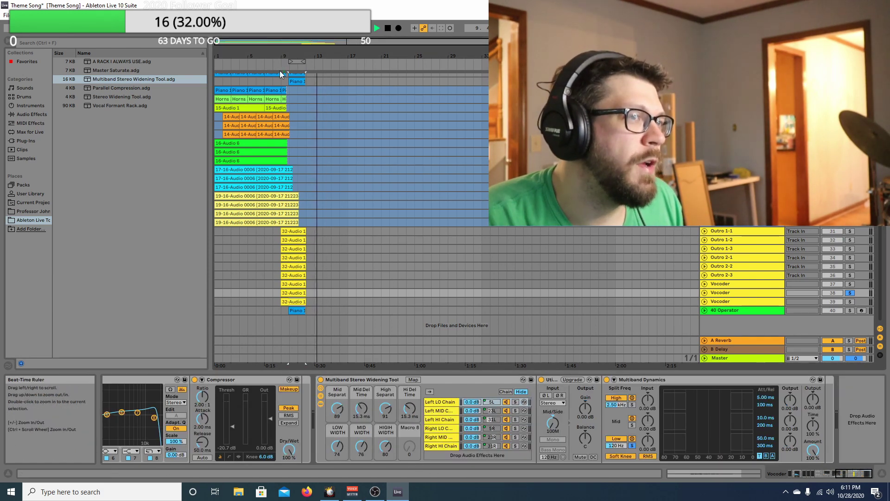
click(280, 75)
key(space)
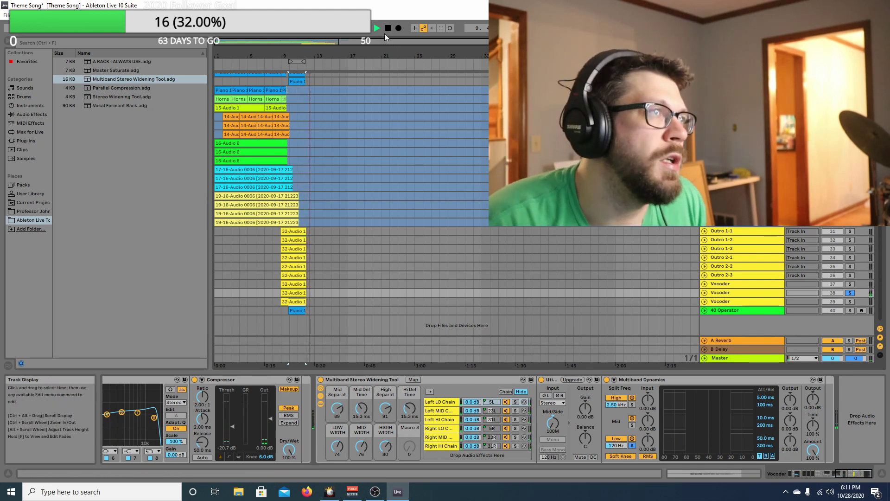
- Play the outro section with all tracks unsoloed and check the levels in the session mixer
click(370, 170)
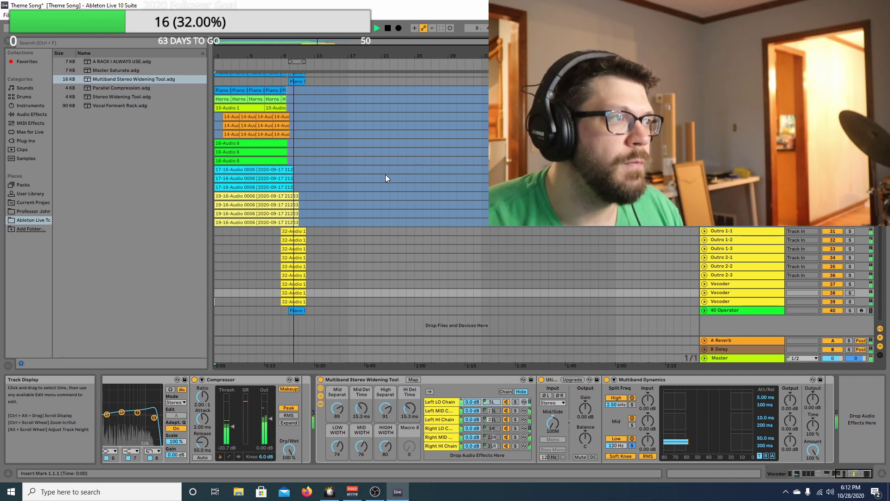
key(Tab)
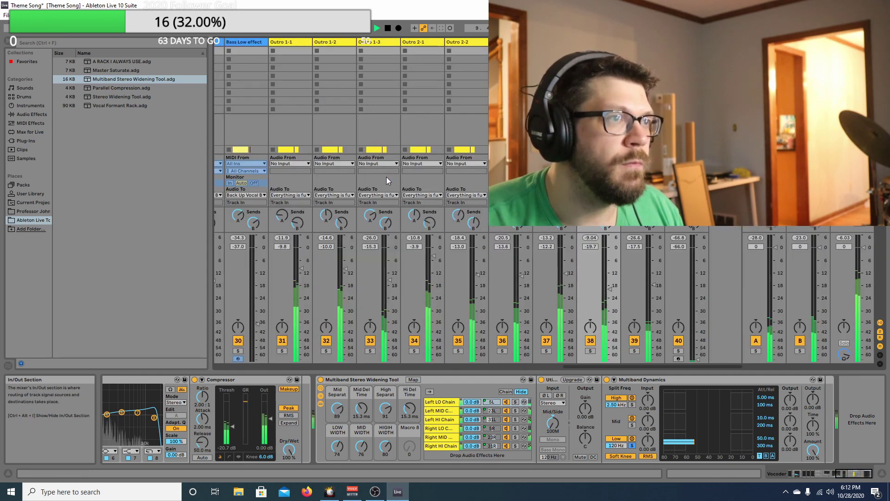
key(Tab)
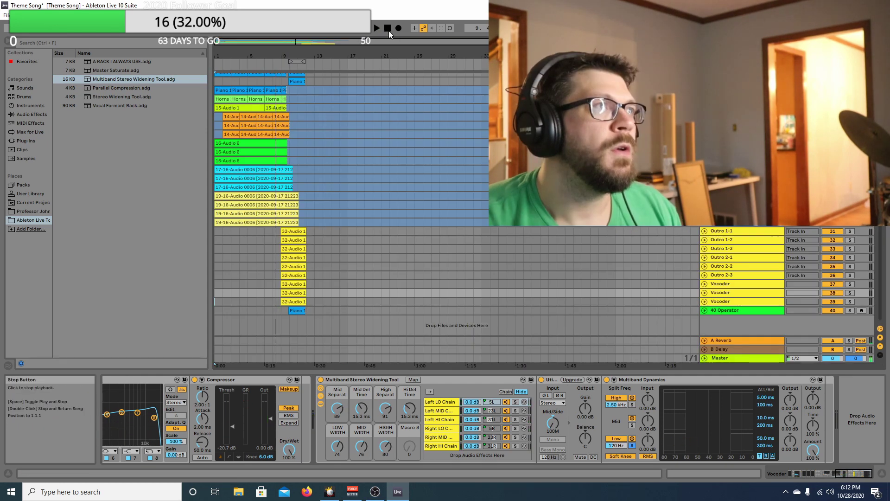
key(space)
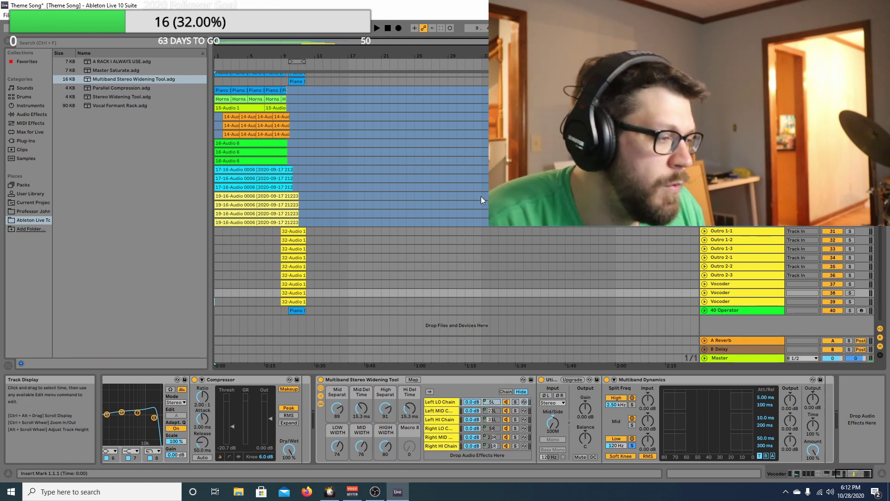
- Add UltraPitch 6 Voices Mono/Stereo to the third Vocoder track and load a preset with unison voices panned -45 and 45
key(Down)
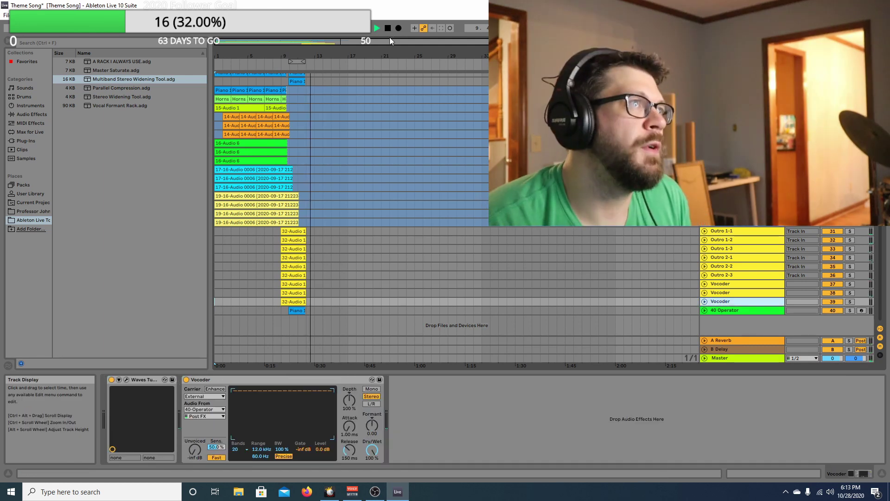
click(26, 141)
scroll(106, 231, down, 10)
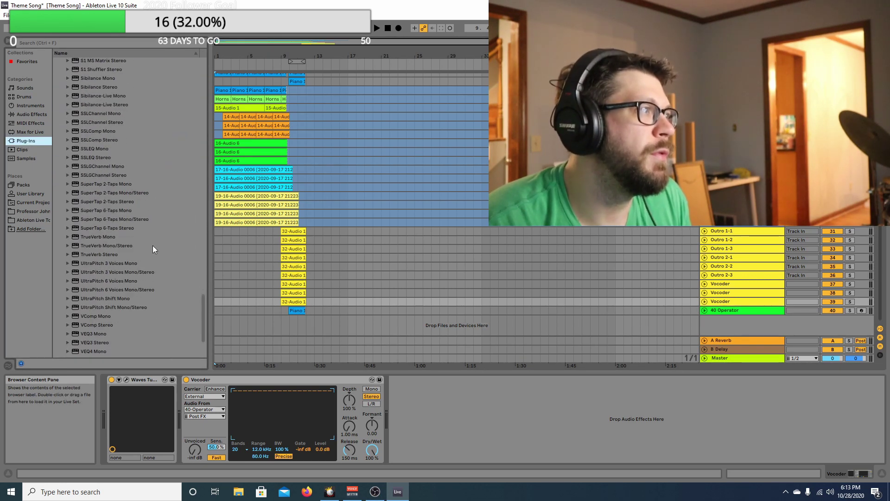
scroll(154, 248, down, 1)
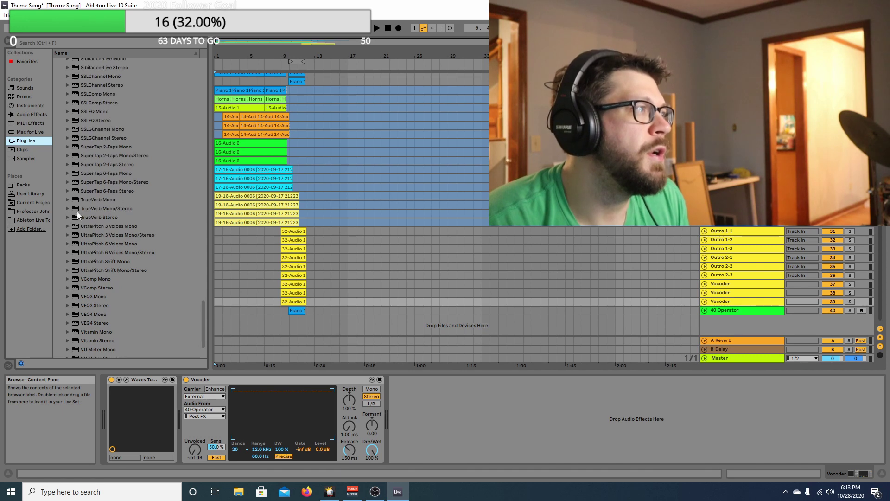
double_click(116, 252)
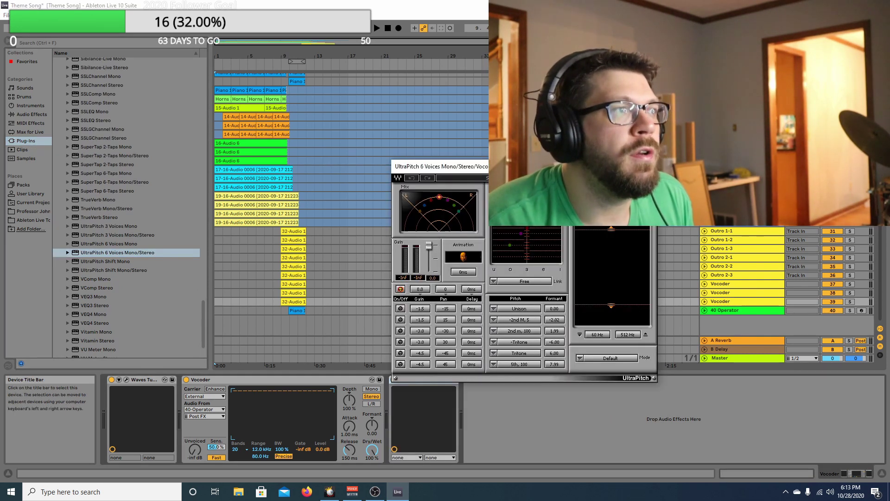
click(610, 358)
key(Return)
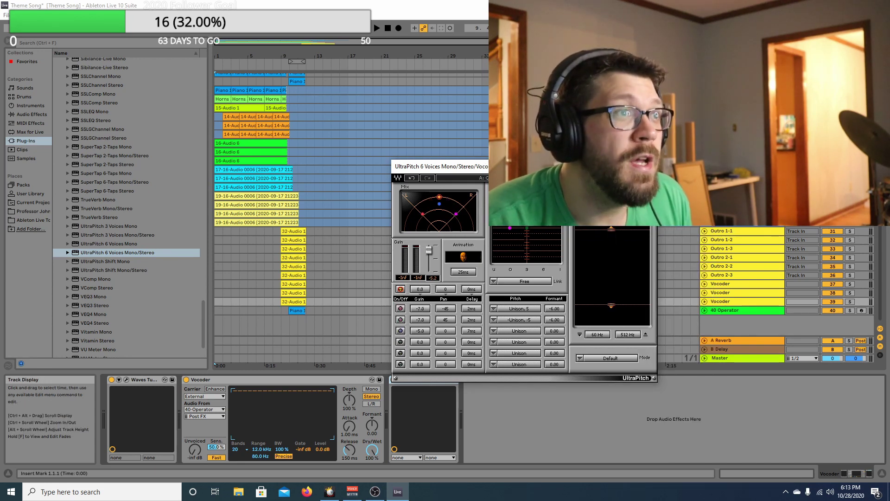
click(653, 166)
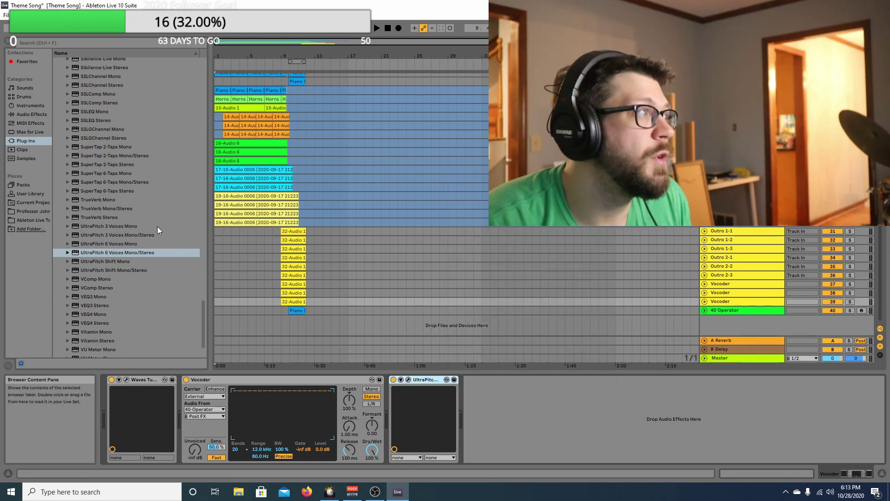
- Add SSLChannel Stereo after UltraPitch on the third Vocoder track
scroll(127, 190, up, 4)
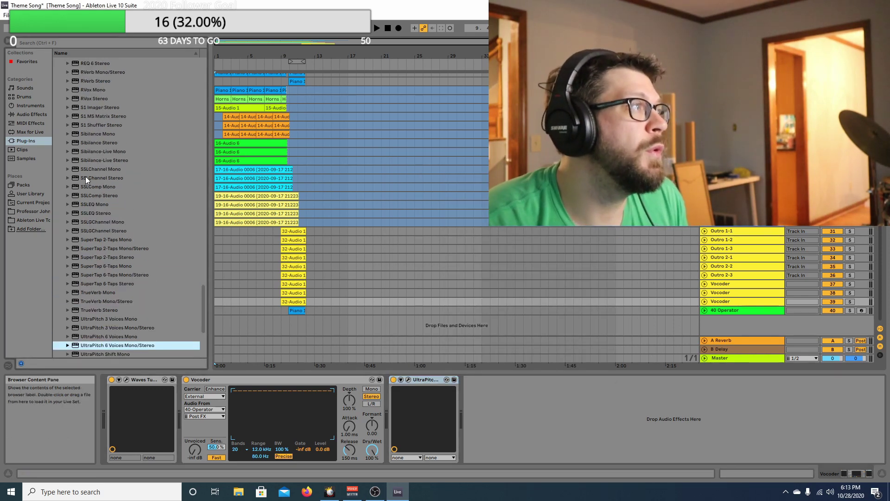
drag(85, 177, 208, 230)
drag(496, 402, 494, 401)
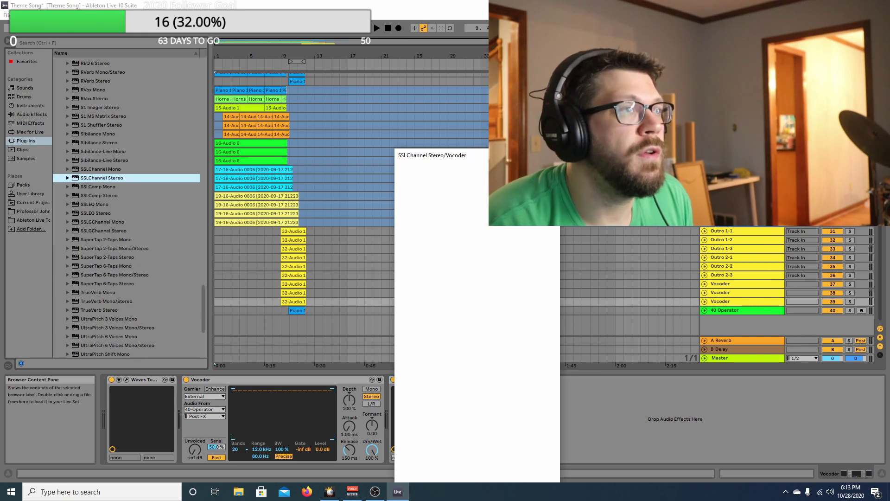
- Add RDeEsser Stereo after SSLChannel on the soloed third Vocoder track and load the Male DeEss Wide preset
scroll(127, 191, up, 5)
key(space)
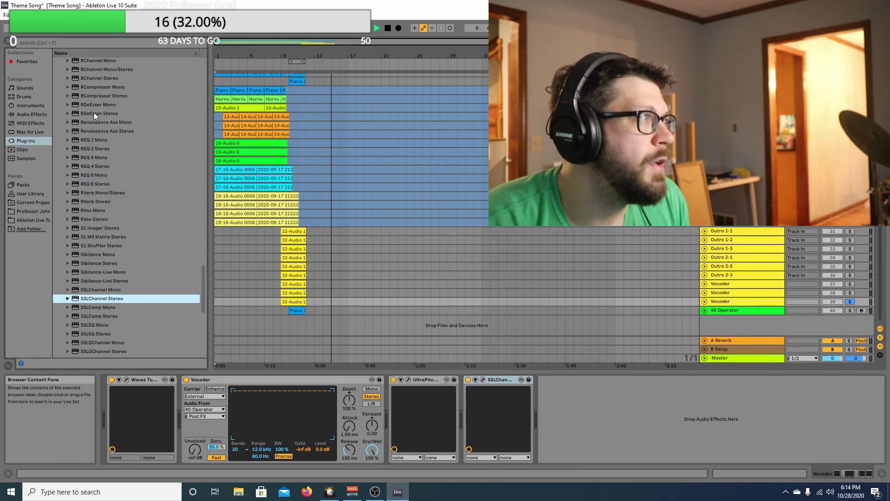
drag(94, 113, 260, 153)
drag(530, 352, 553, 400)
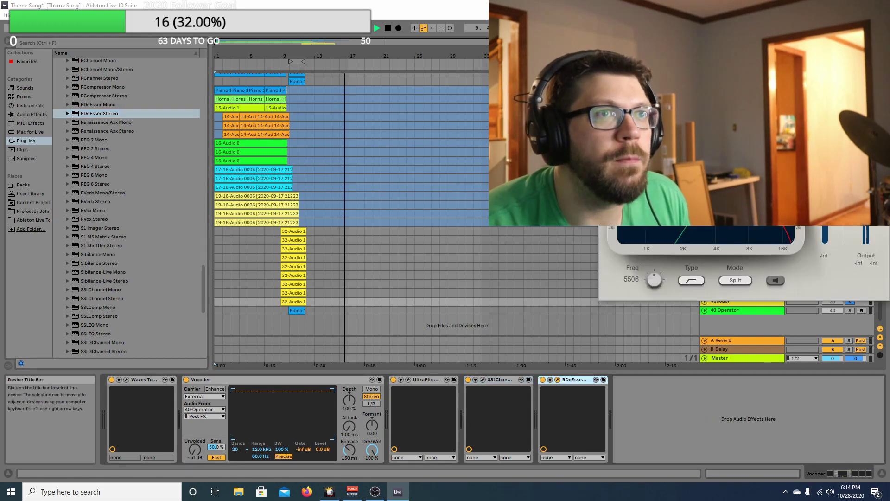
click(724, 218)
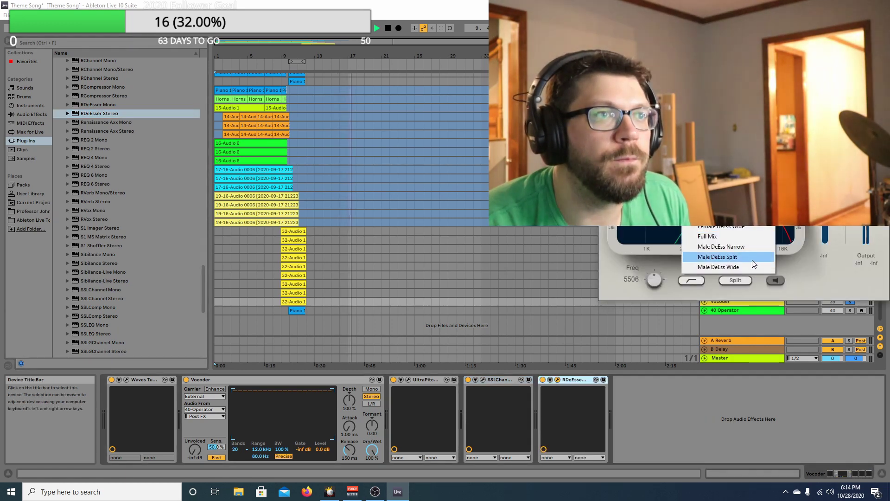
click(747, 271)
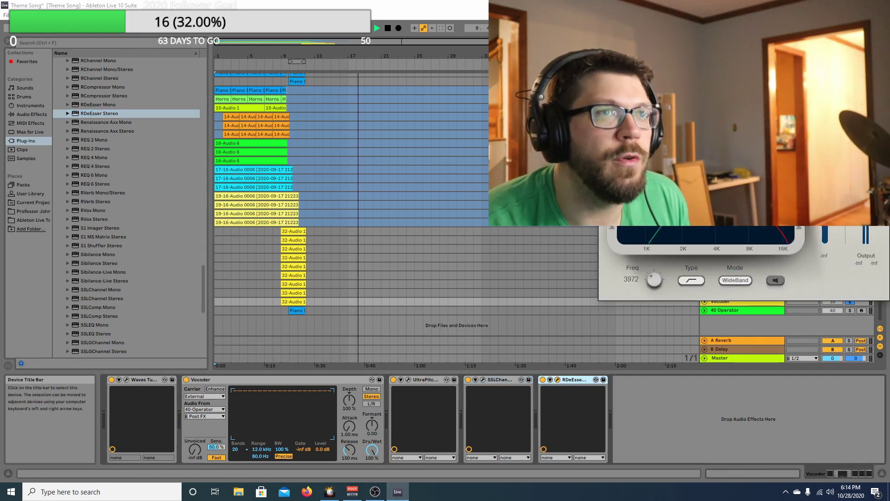
click(557, 379)
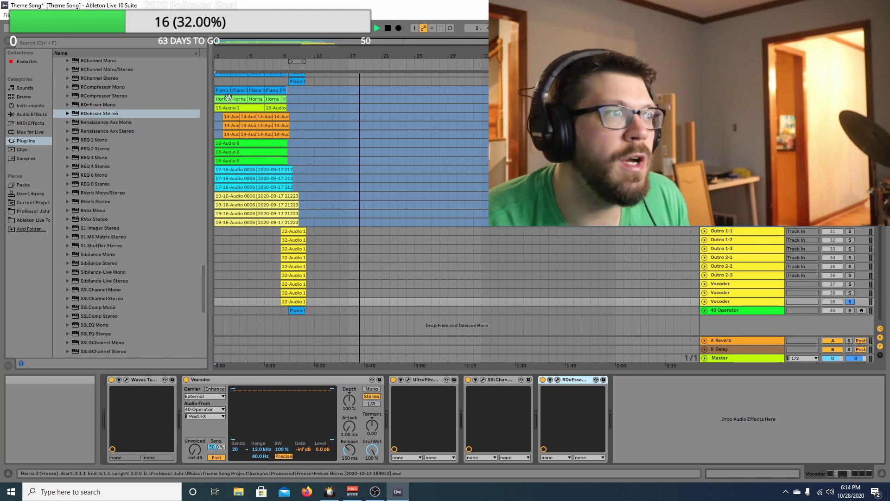
- Play the outro section and add A RACK I ALWAYS USE after RDeEsser on the third Vocoder track
click(288, 65)
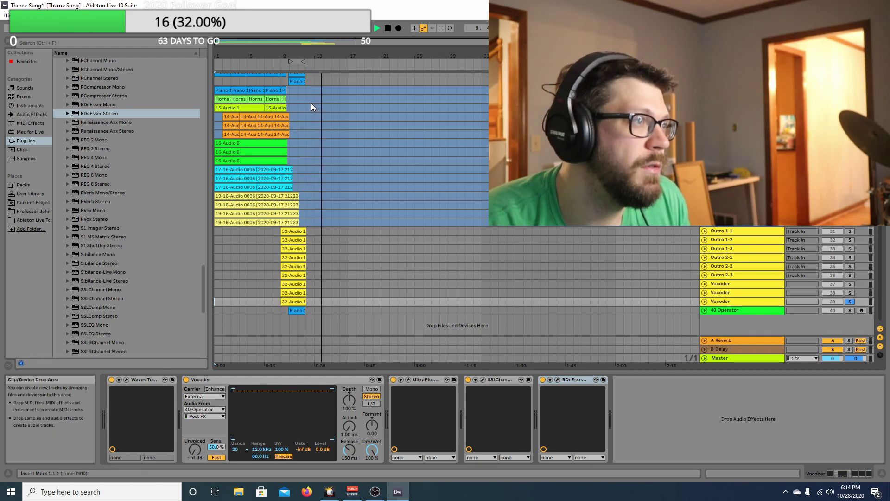
click(285, 58)
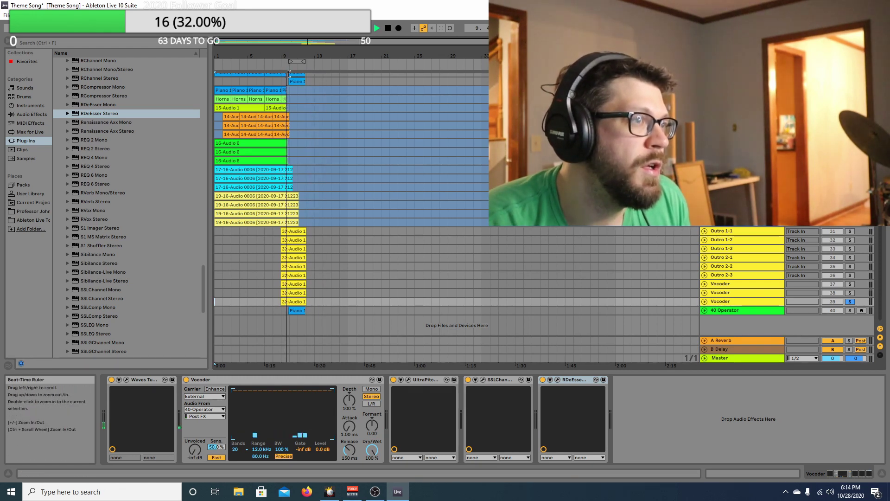
click(33, 220)
drag(121, 61, 662, 401)
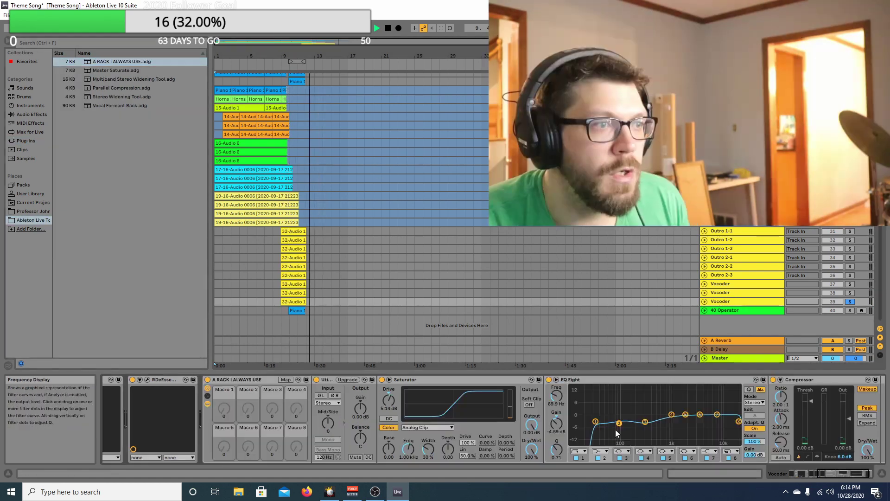
- Set the rack's EQ Eight band 2 to a bell, boost 3.09 kHz by 1.61 dB, and lower the Compressor threshold to -14.9 dB
click(602, 451)
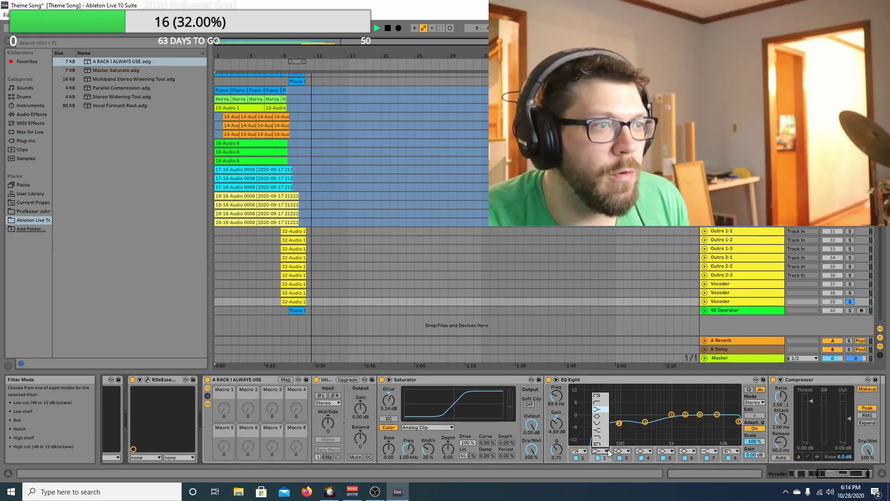
click(598, 416)
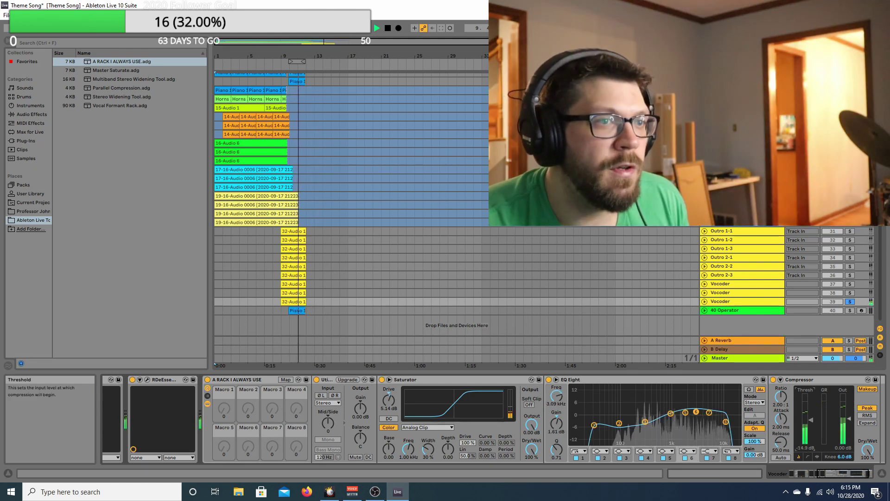
click(860, 476)
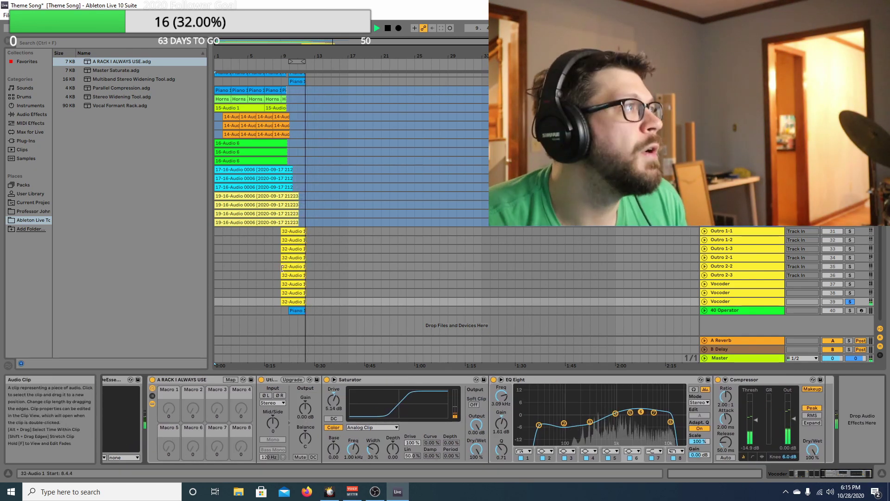
- Add the Multiband Stereo Widening Tool at the end of the third Vocoder track's chain and audition it in the outro
drag(103, 82, 868, 417)
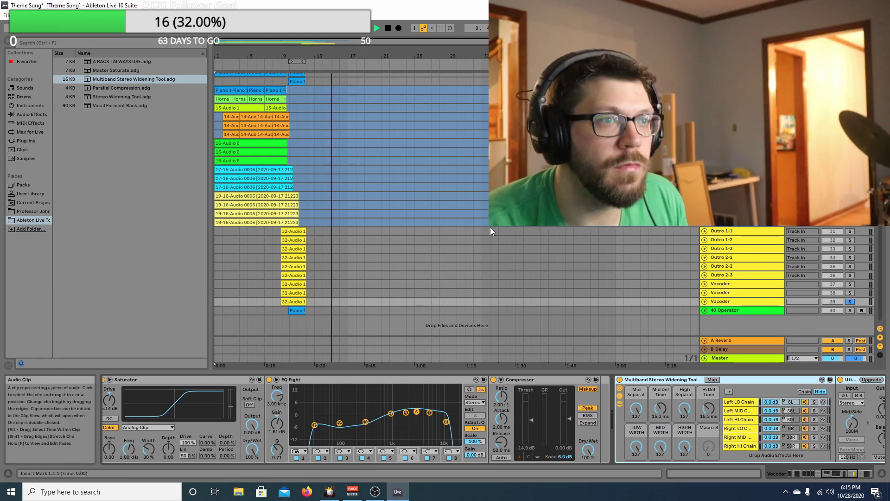
click(284, 171)
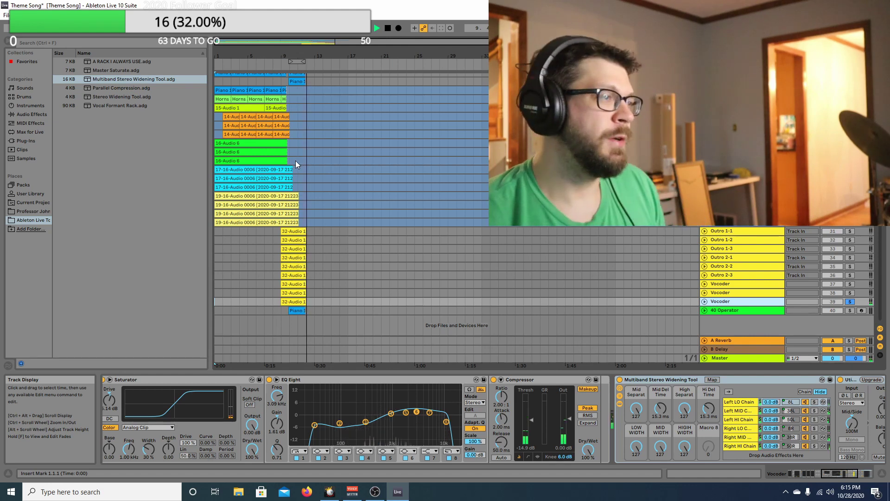
click(297, 311)
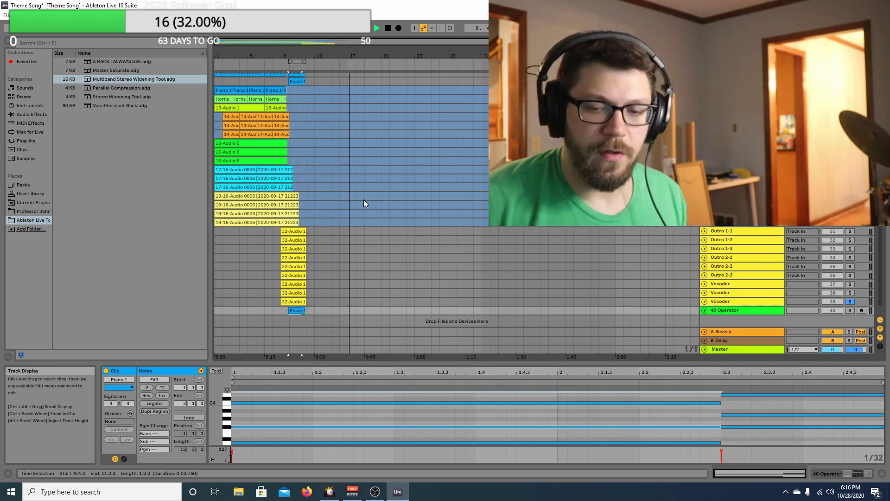
- Play the full mix from the start through the outro and check the outro and Vocoder levels in the session mixer
click(382, 37)
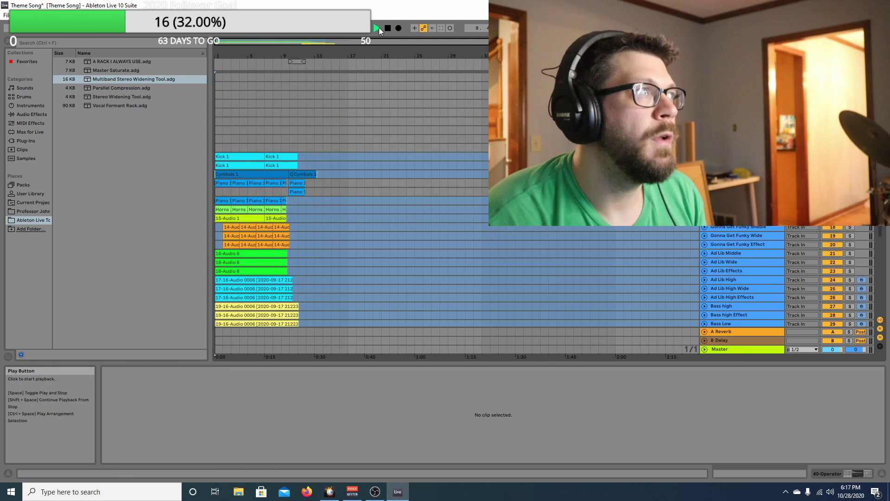
scroll(483, 177, down, 3)
scroll(477, 178, down, 3)
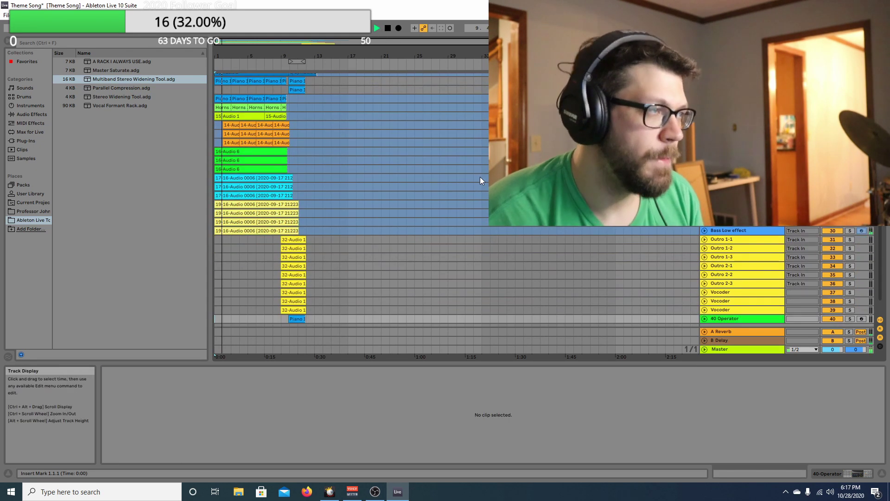
scroll(480, 168, down, 2)
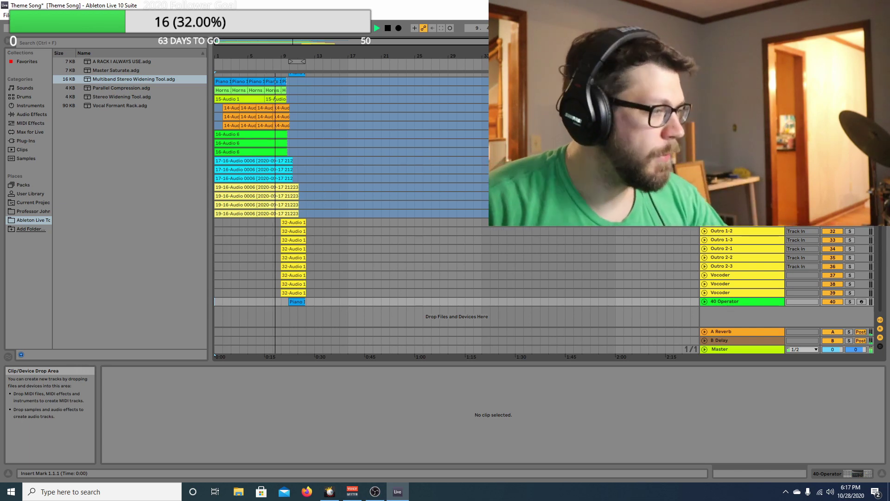
key(Tab)
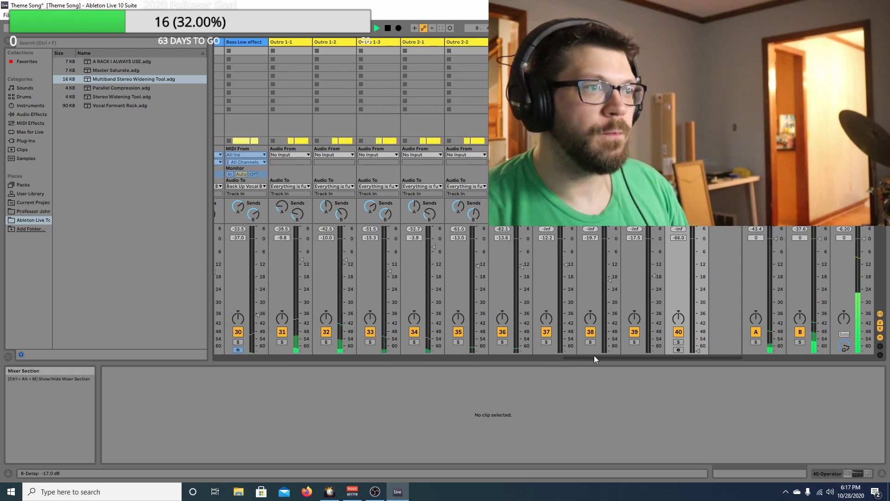
- Insert an audio track between the last bus and the Kick track and name it Vocoder Bus
drag(596, 358, 214, 318)
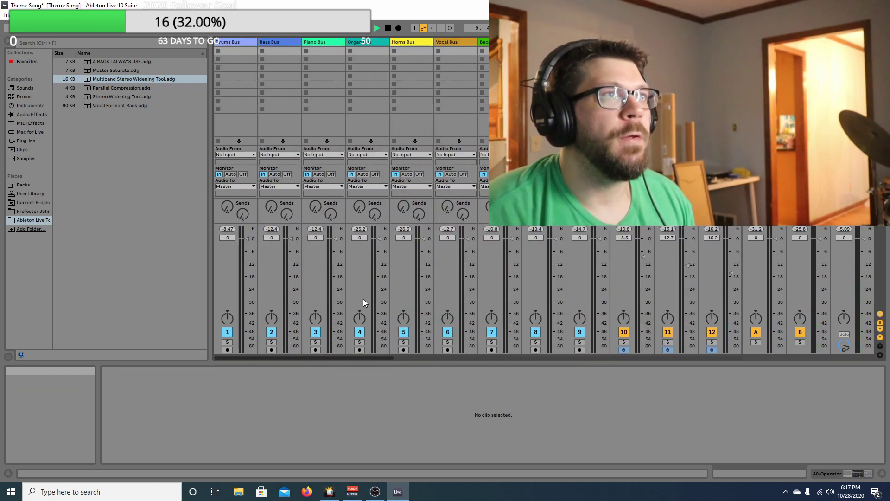
click(633, 42)
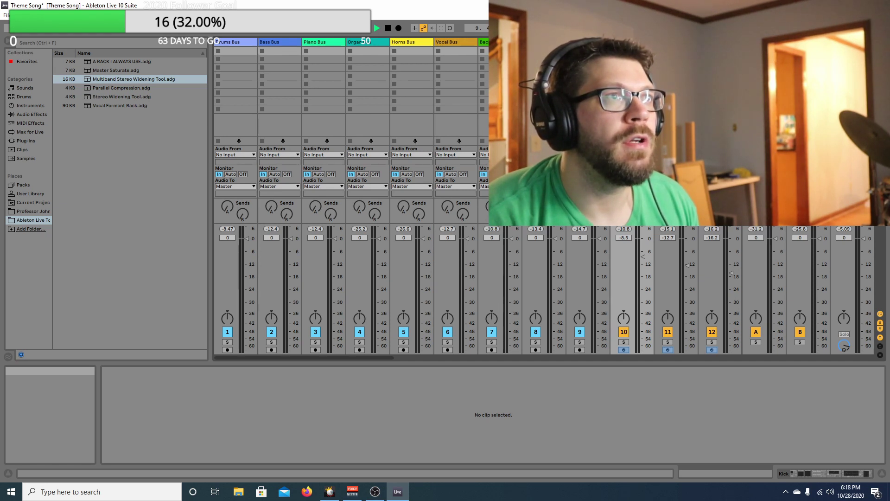
key(ctrl+t)
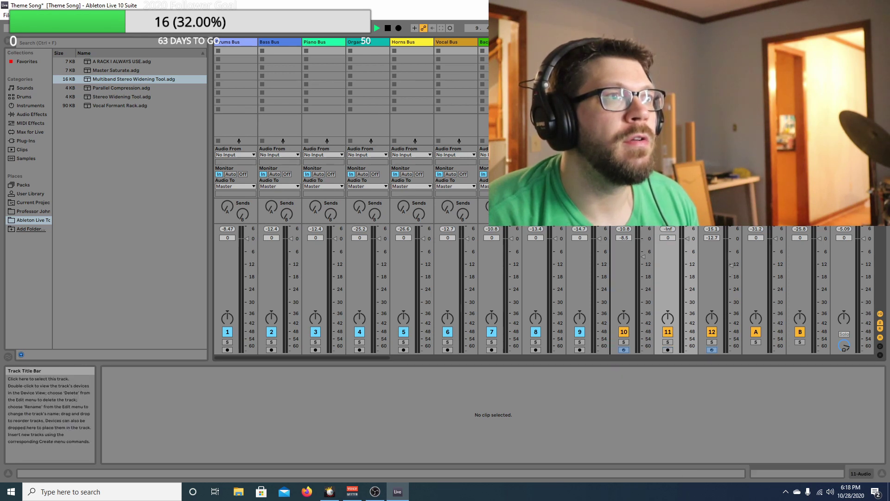
drag(668, 41, 624, 41)
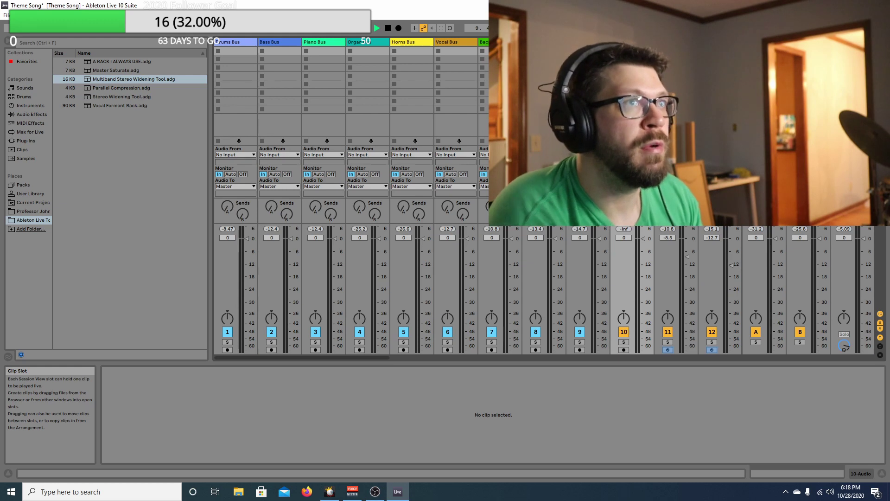
- Route the audio output of the three Vocoder tracks, 38 to 40, to the Vocoder Bus
scroll(566, 282, right, 10)
click(566, 281)
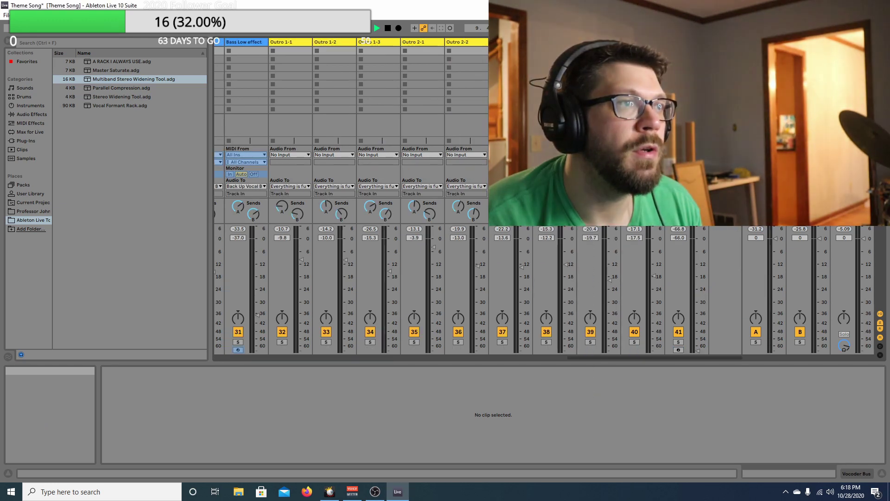
click(601, 186)
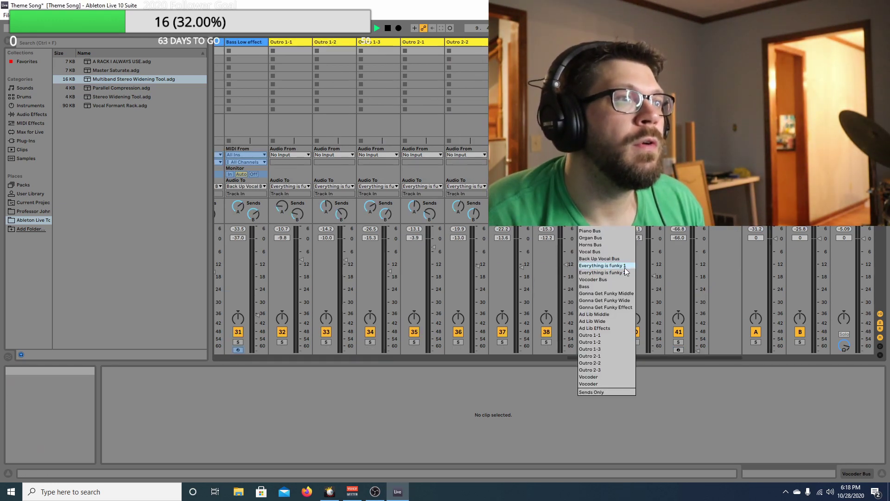
click(618, 278)
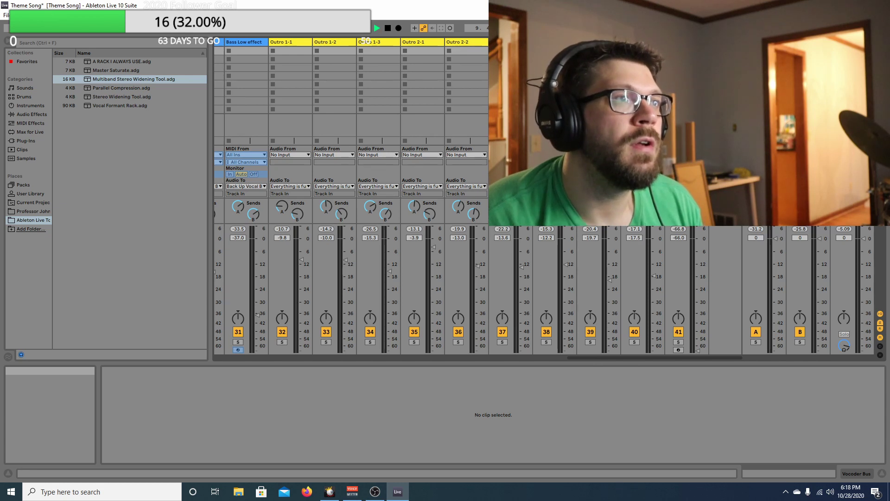
click(642, 186)
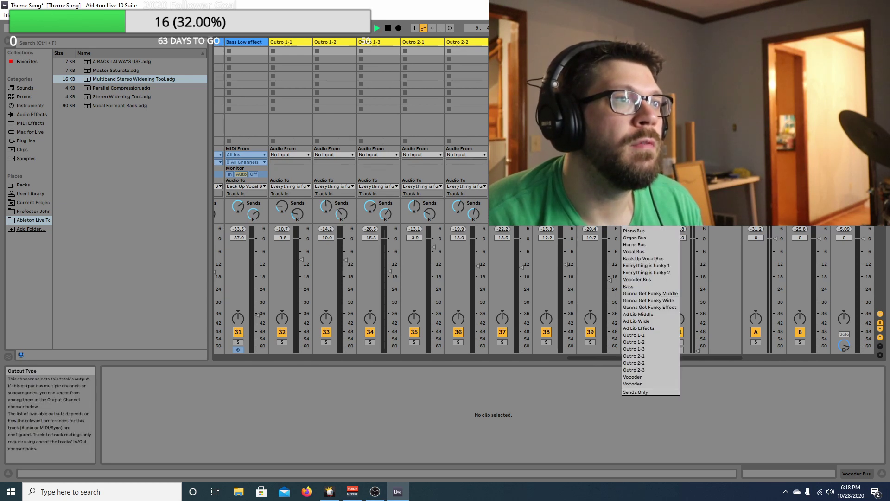
click(656, 280)
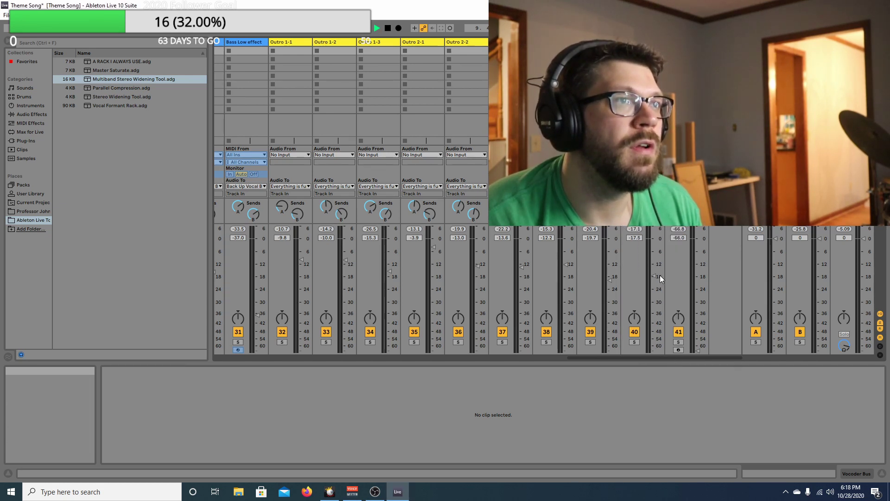
- Play the arrangement with the new Vocoder routing and check the bus, outro and Vocoder levels in the session mixer
key(Tab)
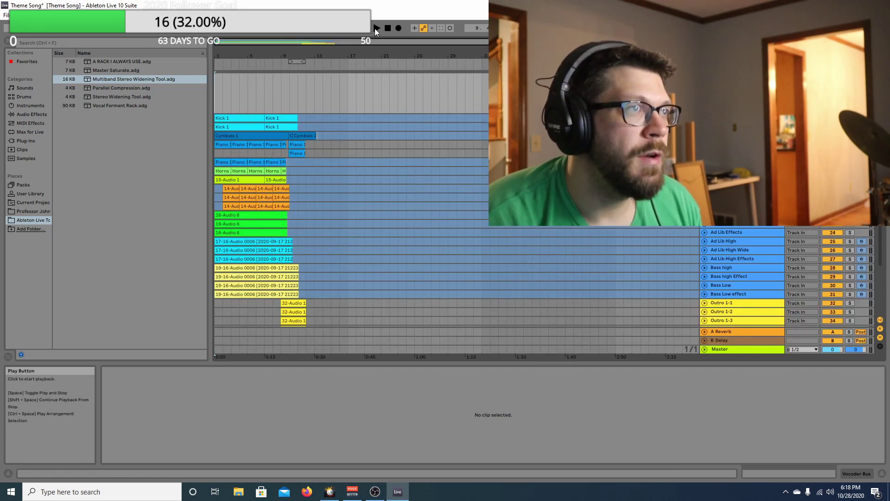
key(Tab)
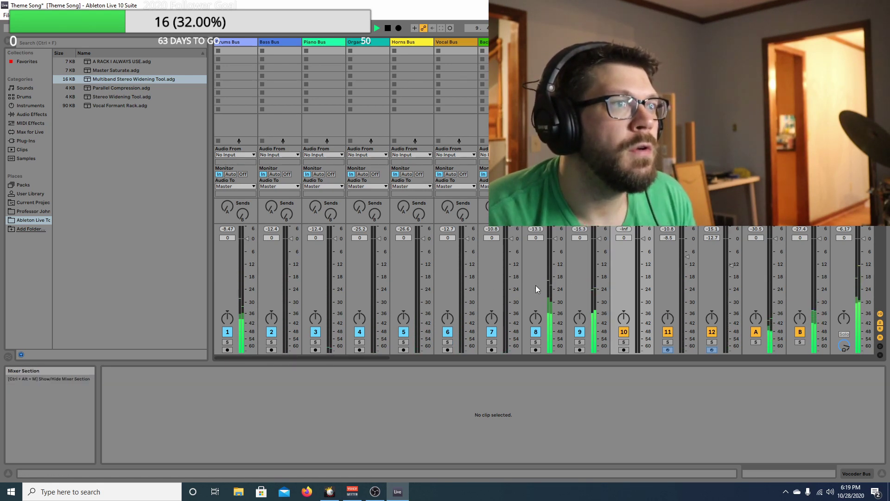
scroll(536, 285, right, 10)
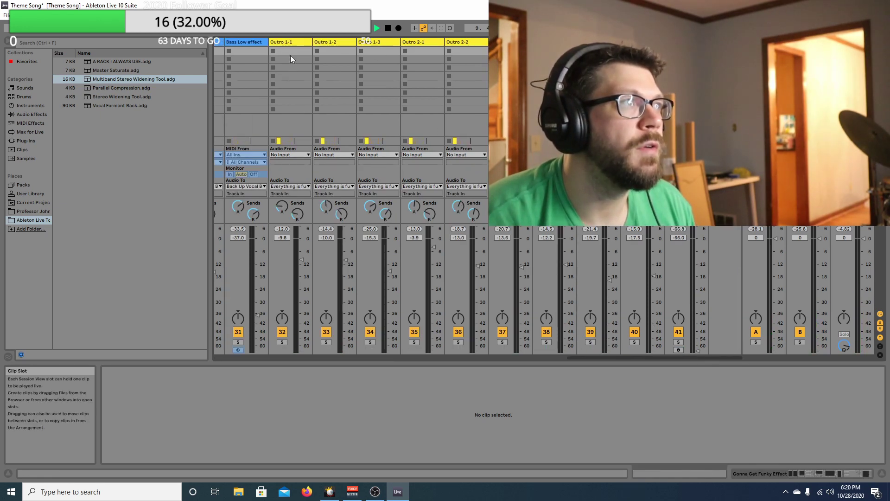
- Solo and audition Outro 1-1 to 1-3, and lower their volumes together to -11.8, -12.0 and -17.3 dB
click(288, 41)
key(shift+Right)
key(shift+Right)
key(shift+Right)
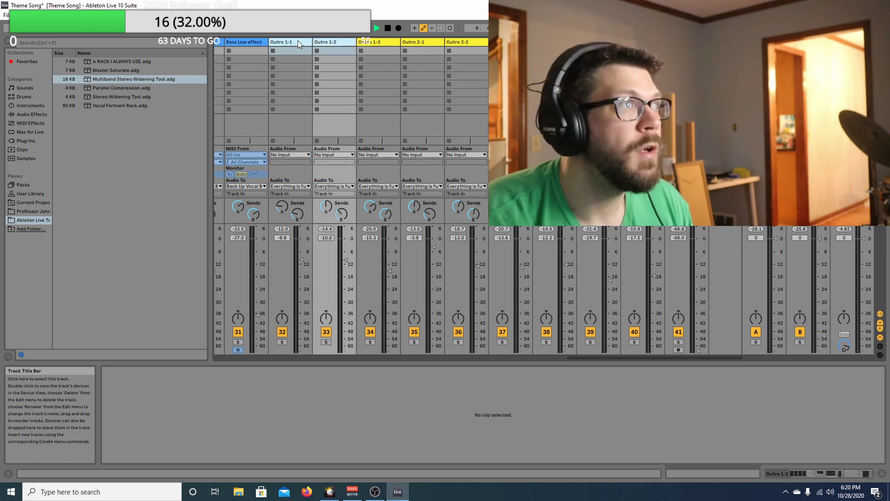
key(shift+Left)
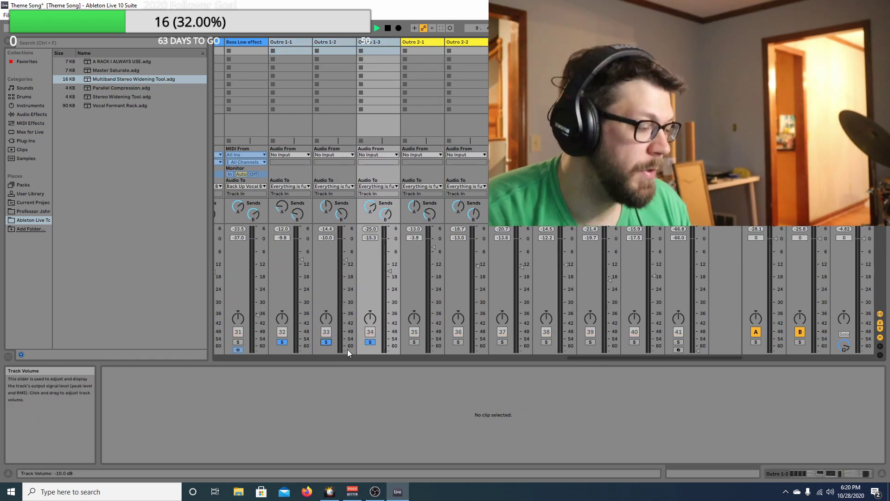
key(Tab)
key(Tab)
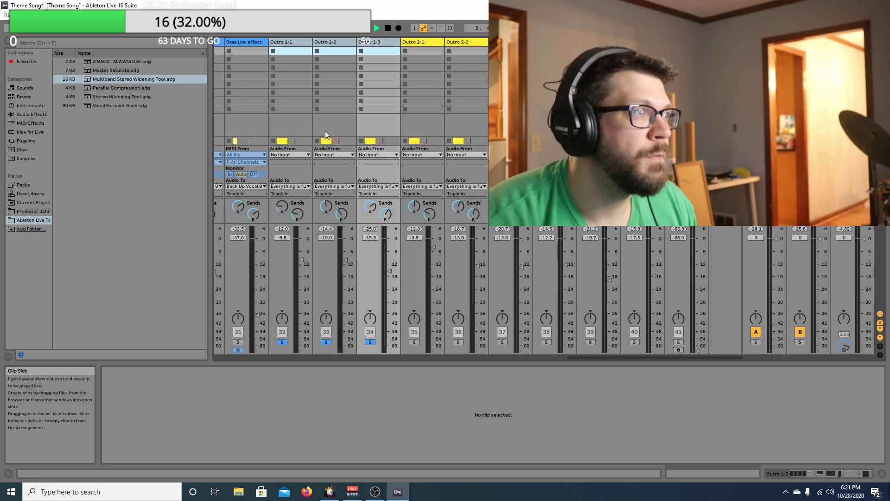
click(300, 260)
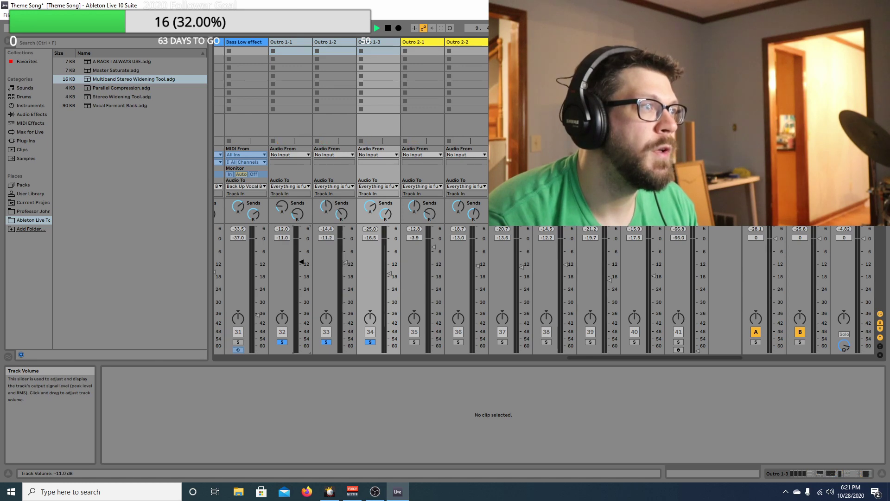
- Reselect Outro 1-1 to 1-3 and turn off their solo
click(423, 43)
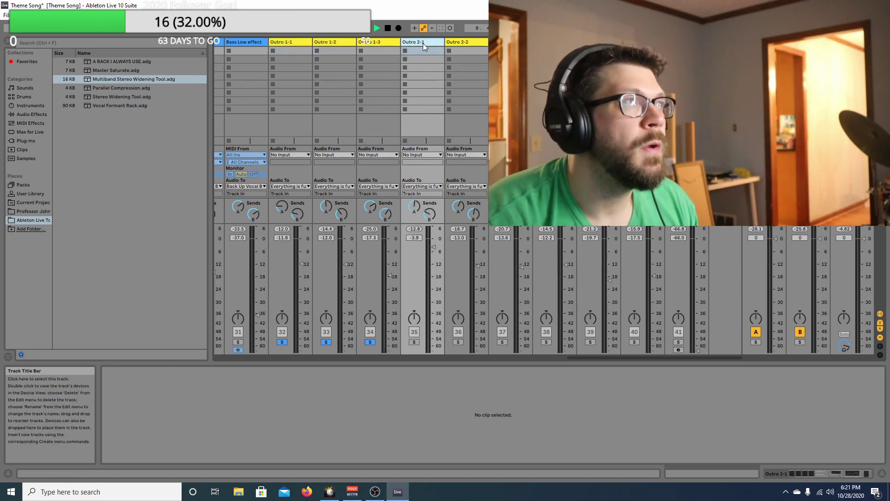
click(304, 43)
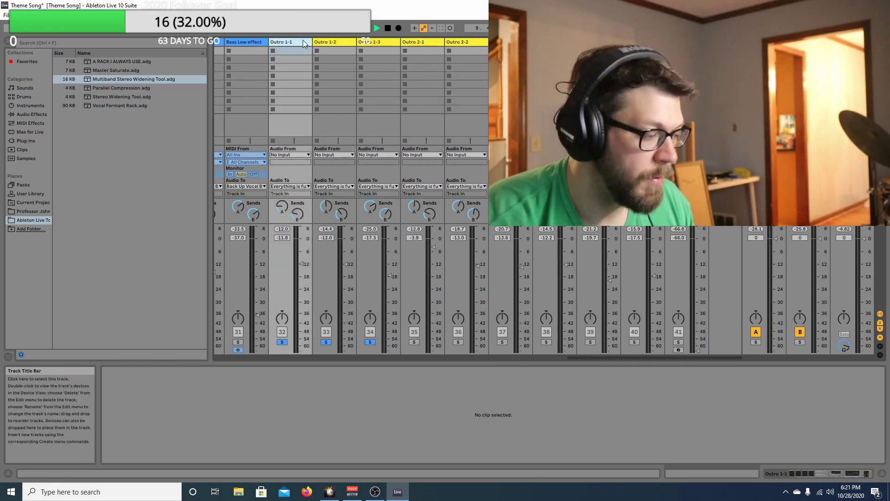
key(shift+Right)
key(shift+Right)
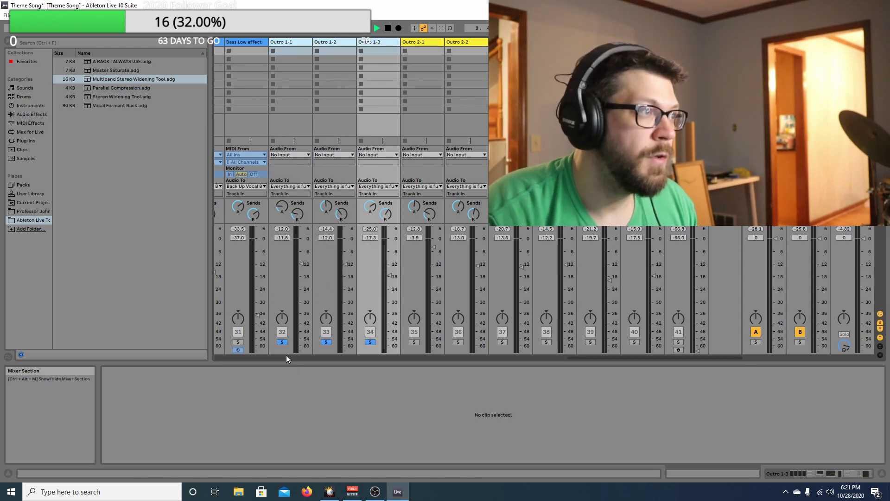
click(282, 342)
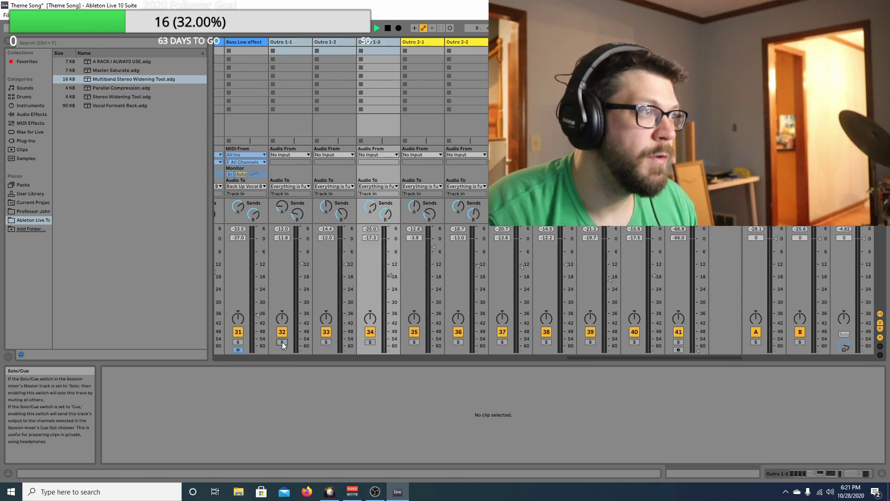
- Solo and audition Outro 2-1 to 2-3, and lower their volumes together to -10.4, -19.5 and -20.1 dB
click(427, 42)
key(shift+Right)
key(shift+Right)
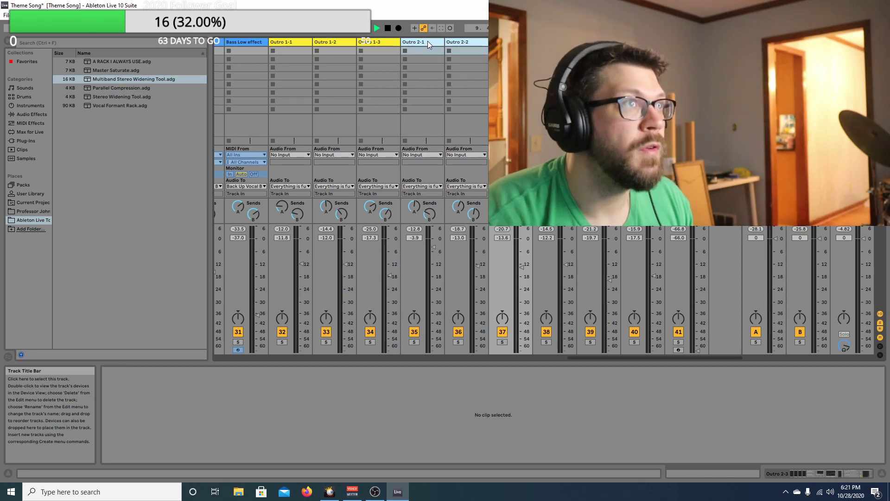
click(502, 343)
key(Tab)
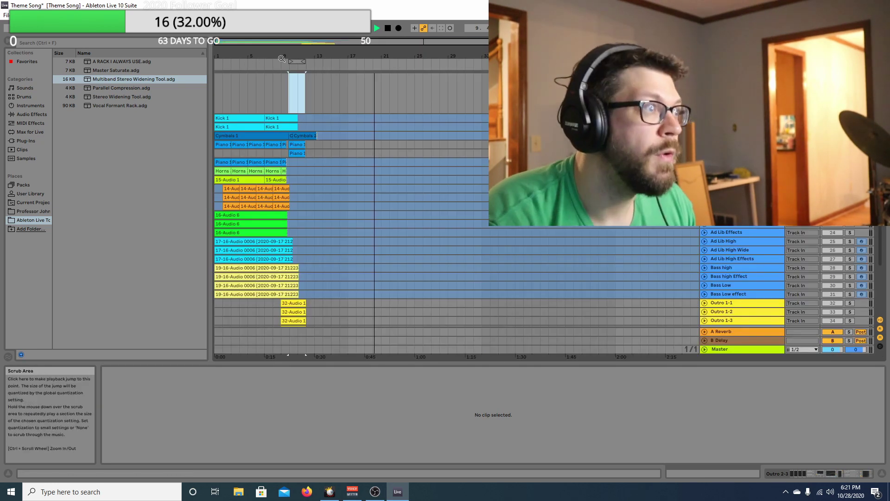
key(Tab)
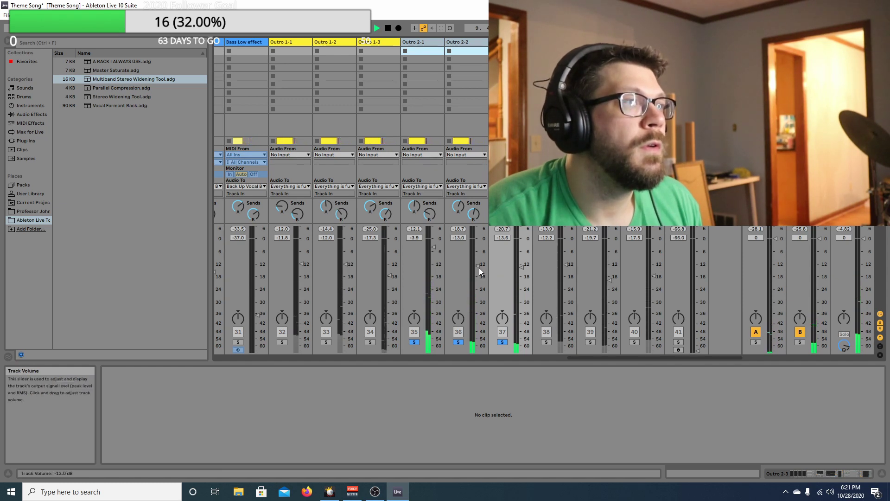
drag(478, 266, 478, 268)
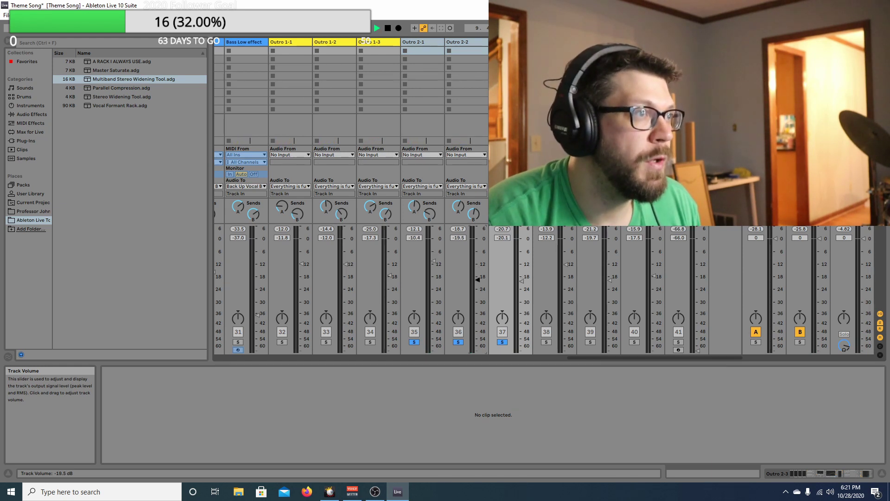
- Replay the outro with Outro 2-1 to 2-3 soloed, check the buses, and turn off the three solos
key(Tab)
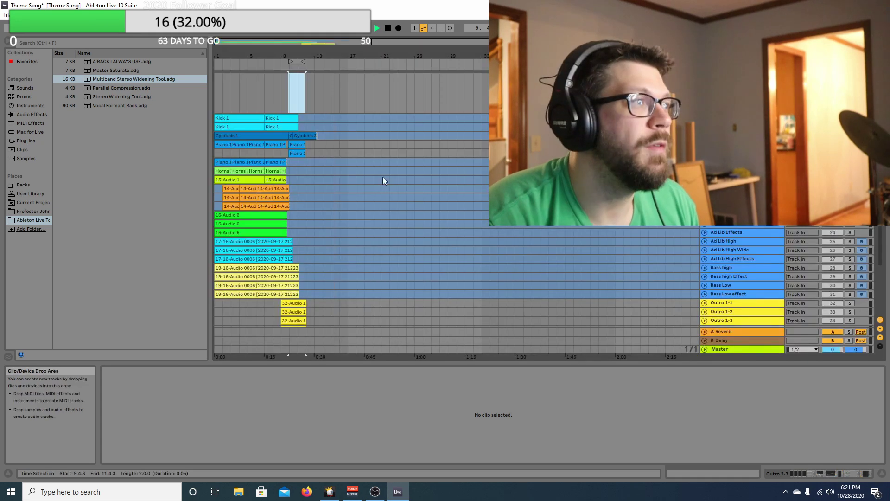
key(Tab)
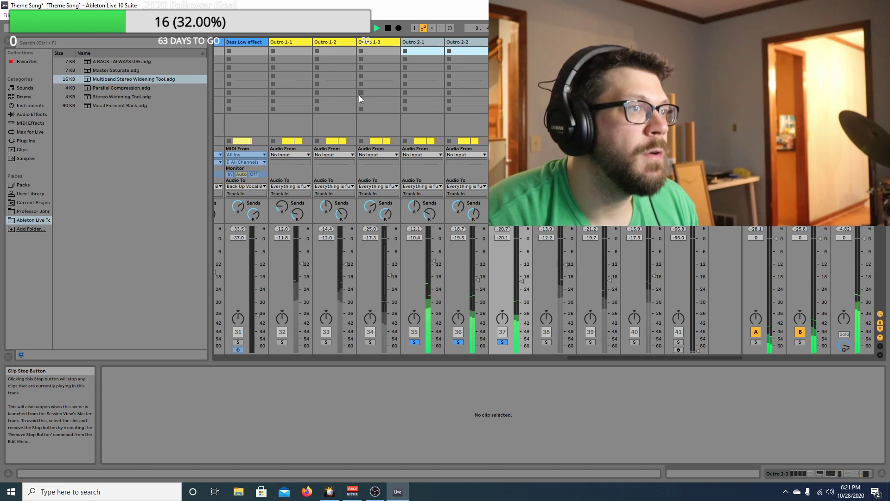
drag(584, 358, 199, 313)
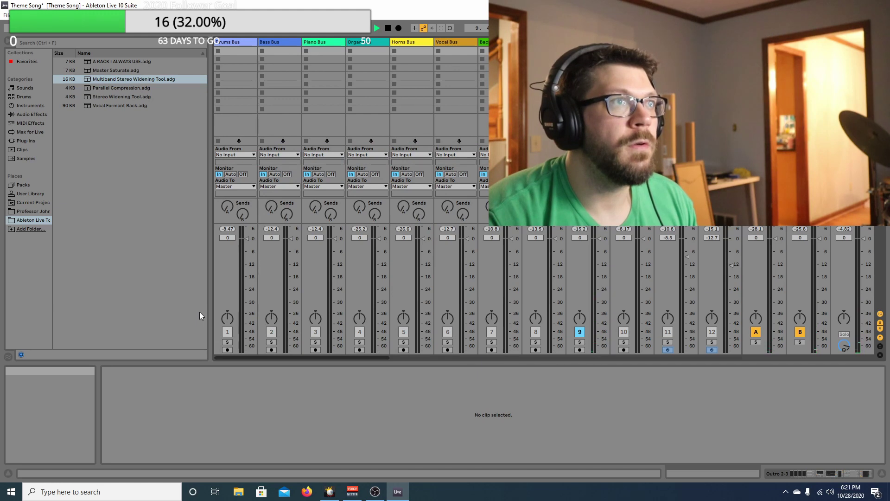
key(Tab)
key(Tab)
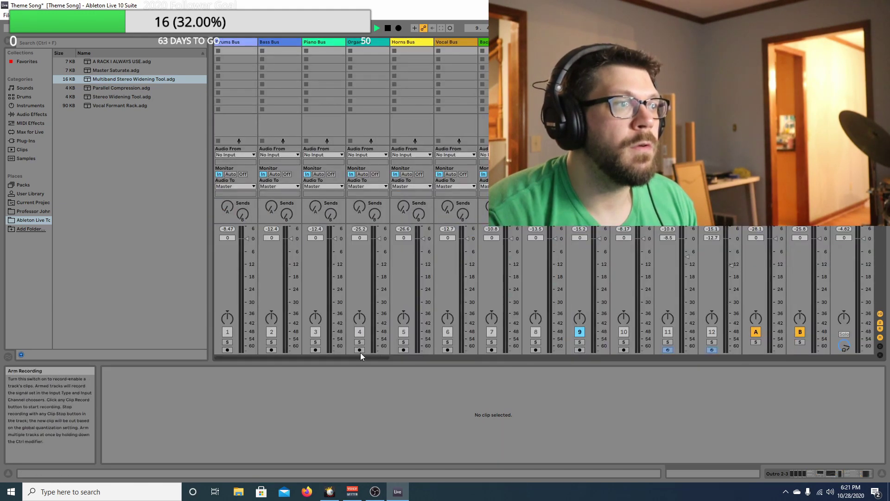
drag(361, 356, 726, 323)
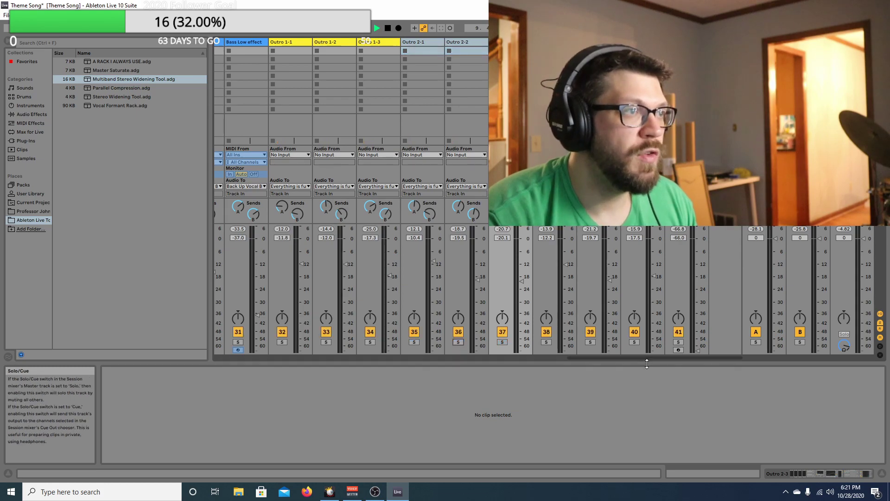
- Play the outro with all tracks active and compare the bus, outro and Vocoder levels in the session mixer
drag(609, 356, 232, 337)
key(Tab)
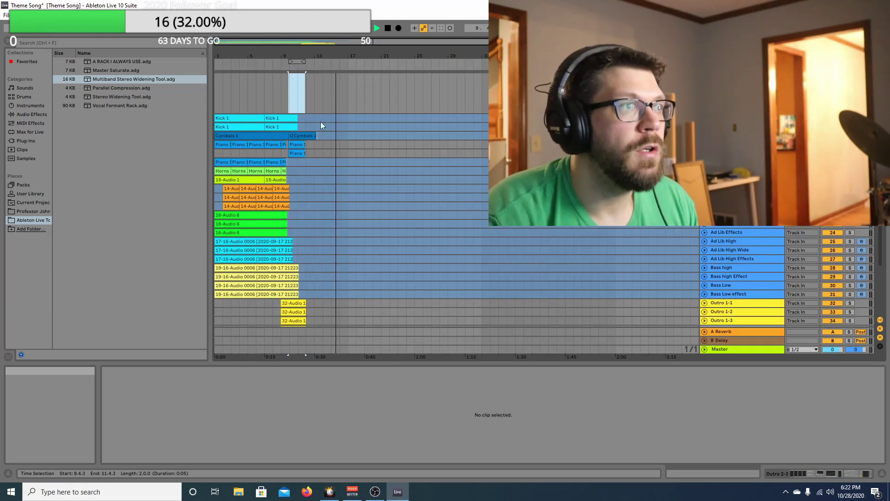
key(Tab)
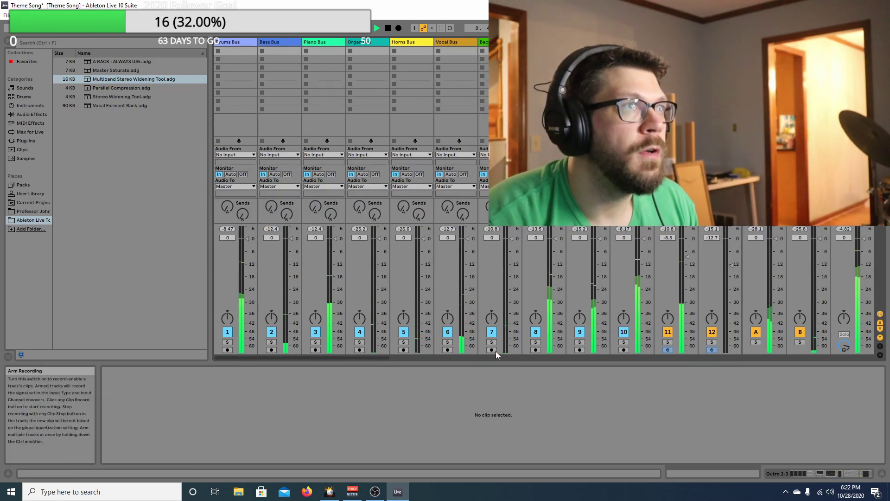
drag(353, 359, 714, 347)
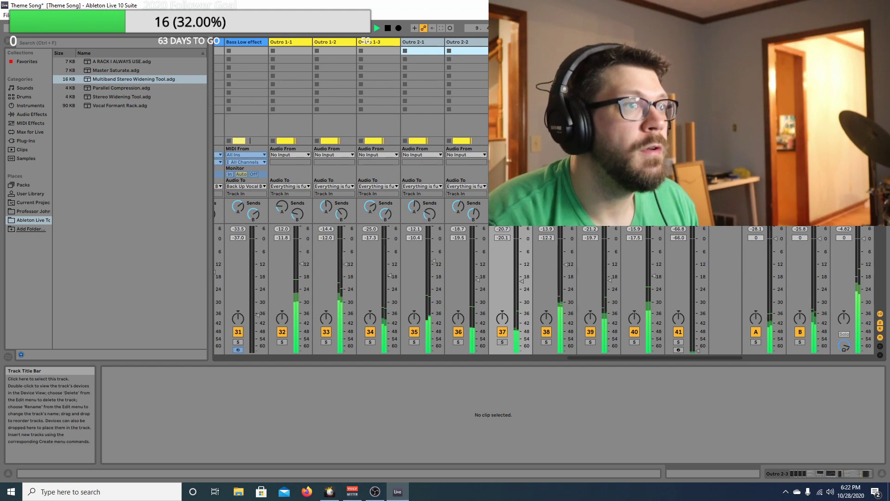
- Select the three Vocoder tracks and lower their volumes together to -17.3, -24.8 and -22.6 dB
click(546, 41)
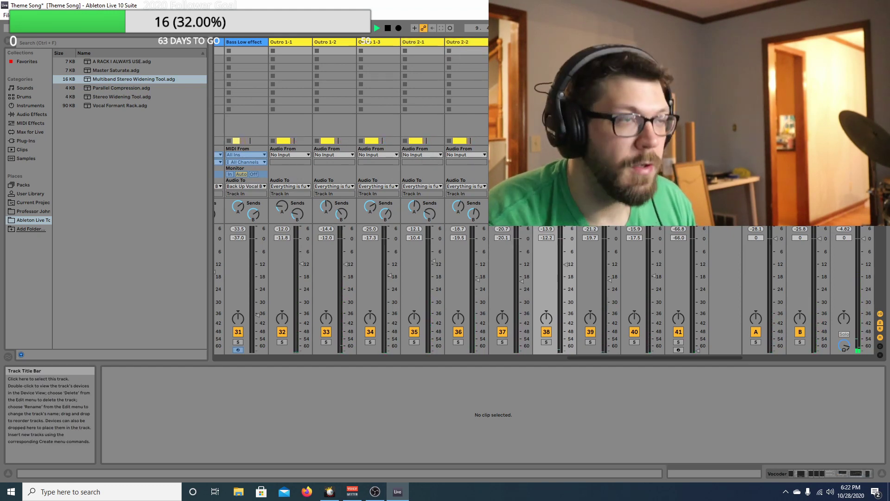
click(634, 42)
drag(565, 267, 565, 270)
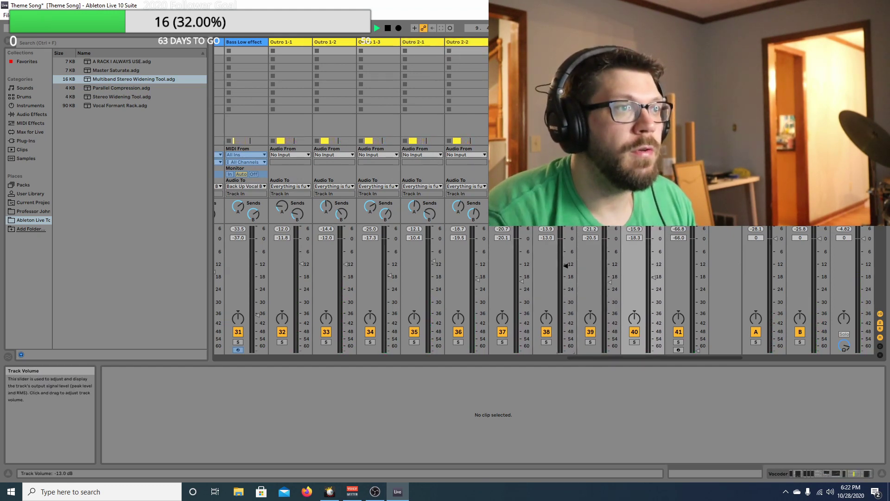
- Select Outro 1-1 to 1-3 and raise their volumes together to -10.8, -11.0 and -16.3 dB
click(292, 41)
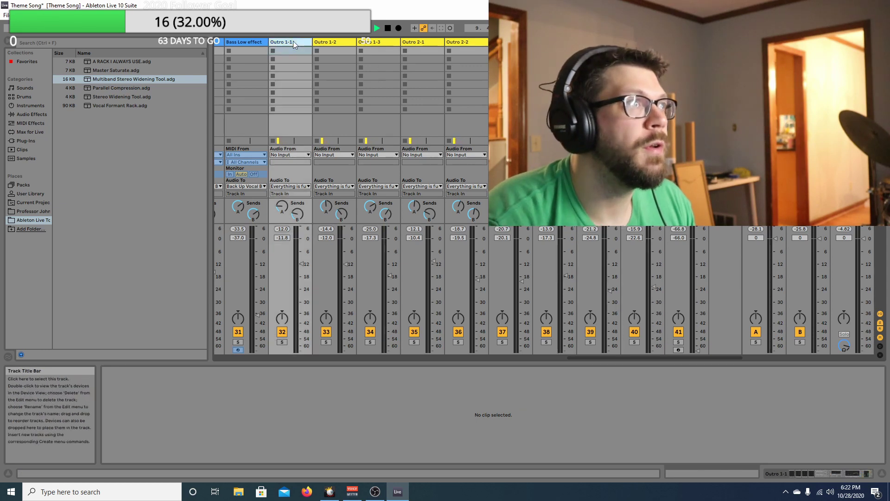
key(shift+Right)
key(shift+Right)
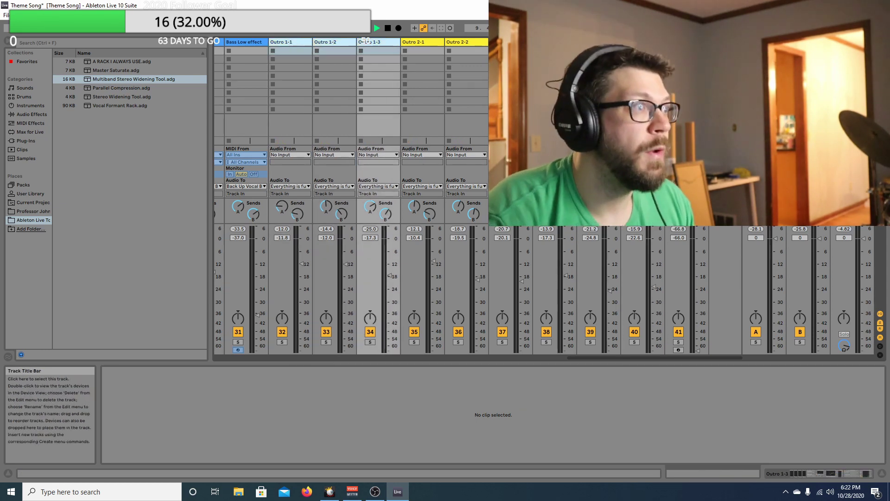
drag(347, 260, 348, 261)
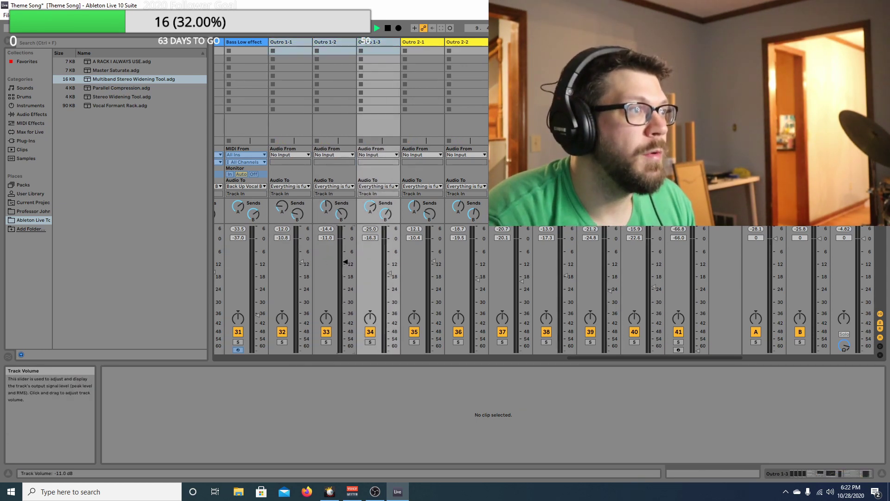
- In the arrangement, delete the overhanging part of the second Cymbals clip from 10.2.3 to 13.1.4 and check playback
key(Tab)
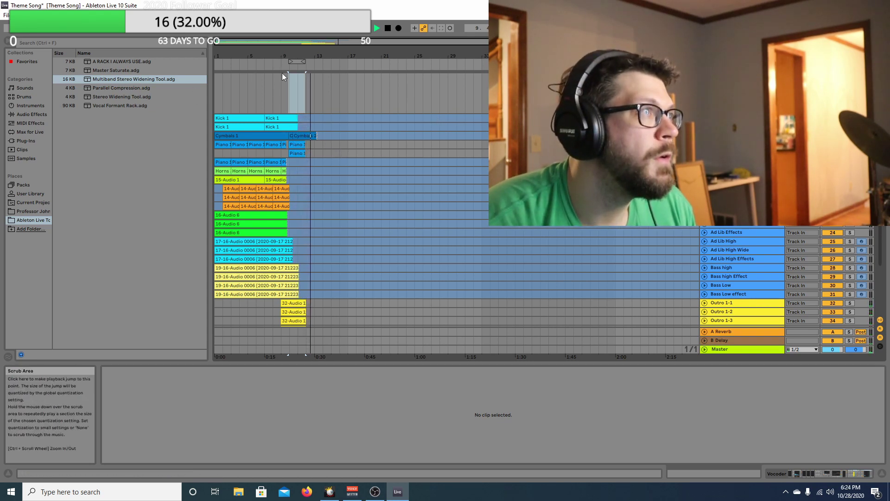
click(303, 135)
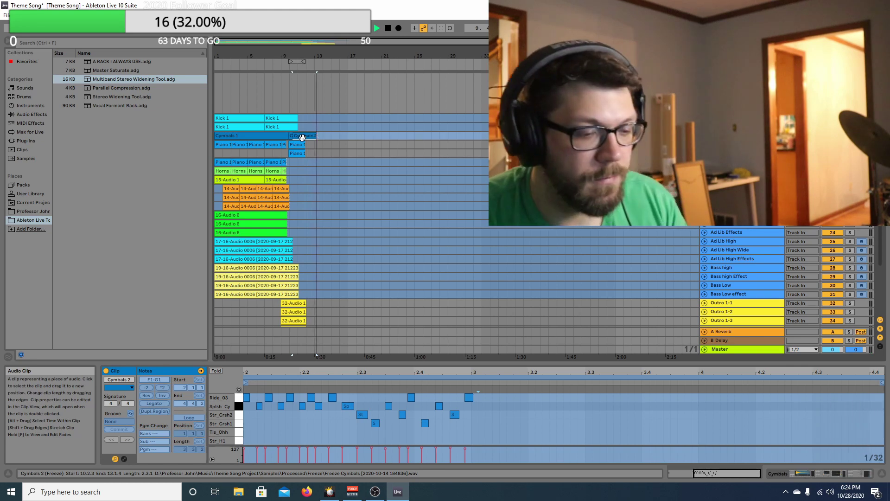
click(278, 93)
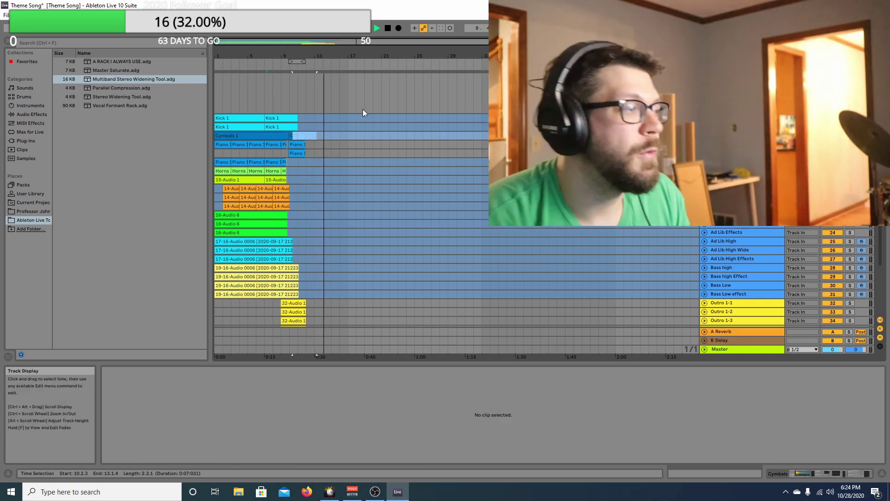
click(250, 135)
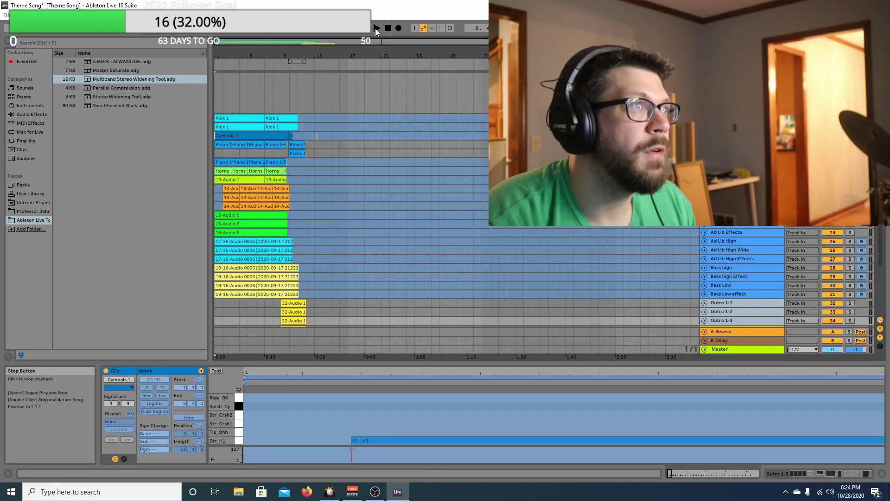
key(space)
key(space)
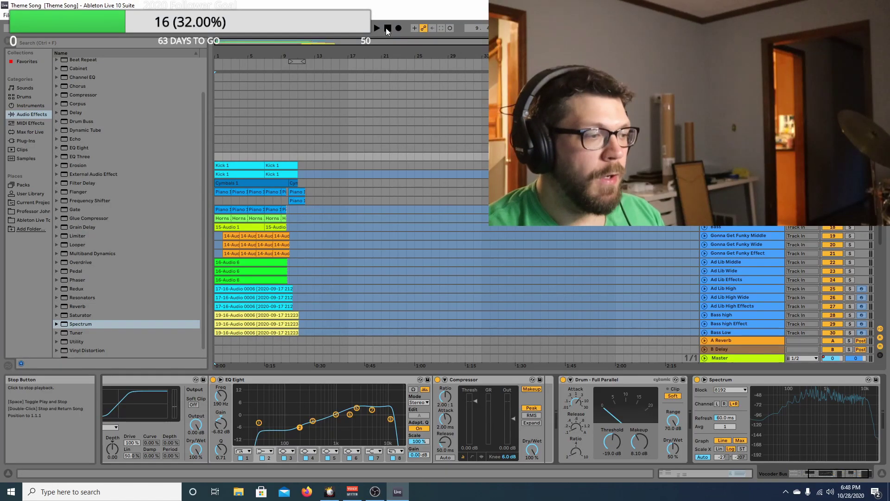
- Play the Theme Song from the start through the outro, look over its tracks, stop playback and save the set
click(377, 28)
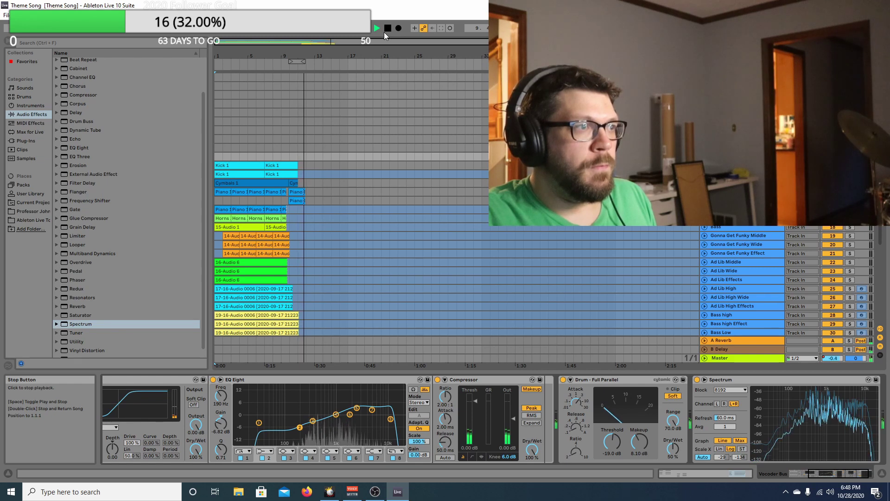
click(353, 140)
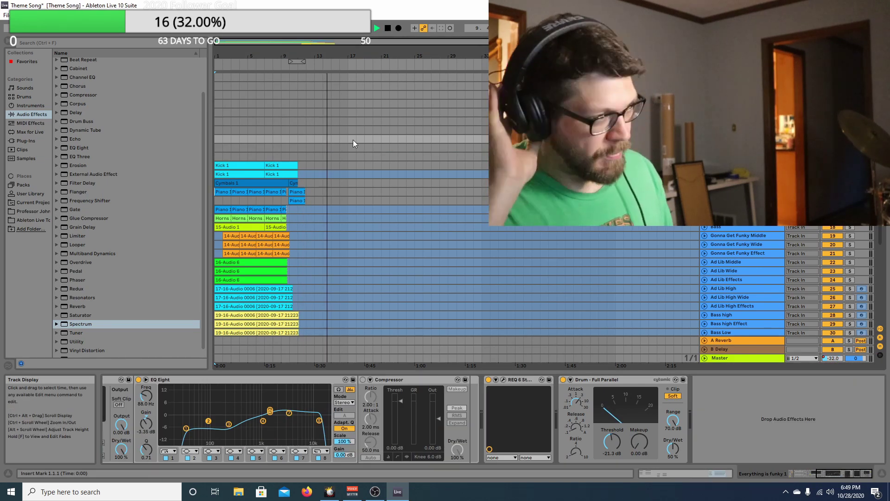
scroll(366, 151, down, 5)
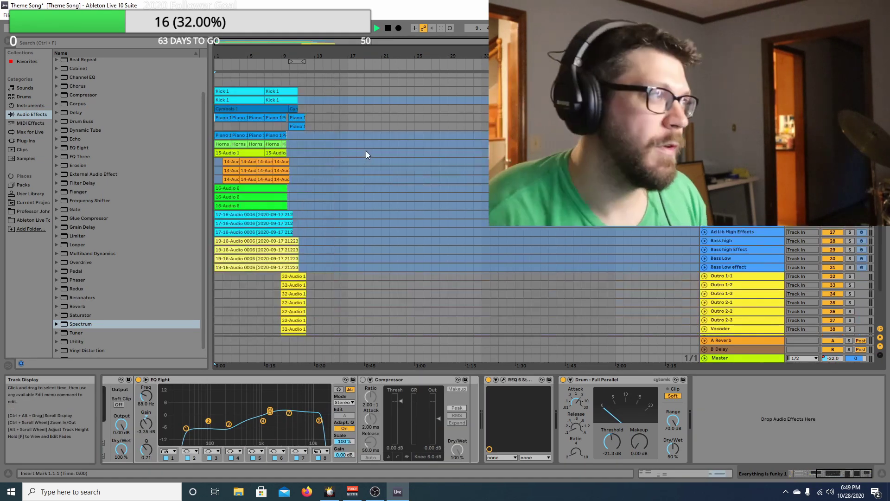
scroll(380, 152, up, 5)
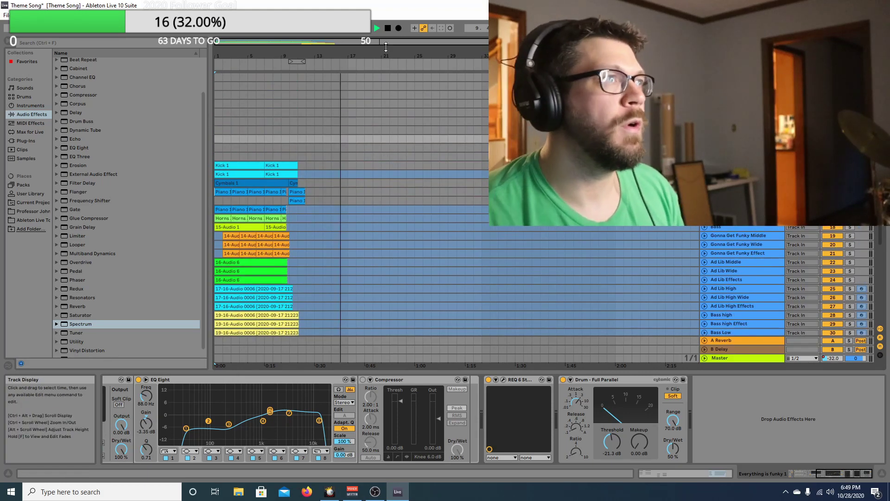
click(388, 28)
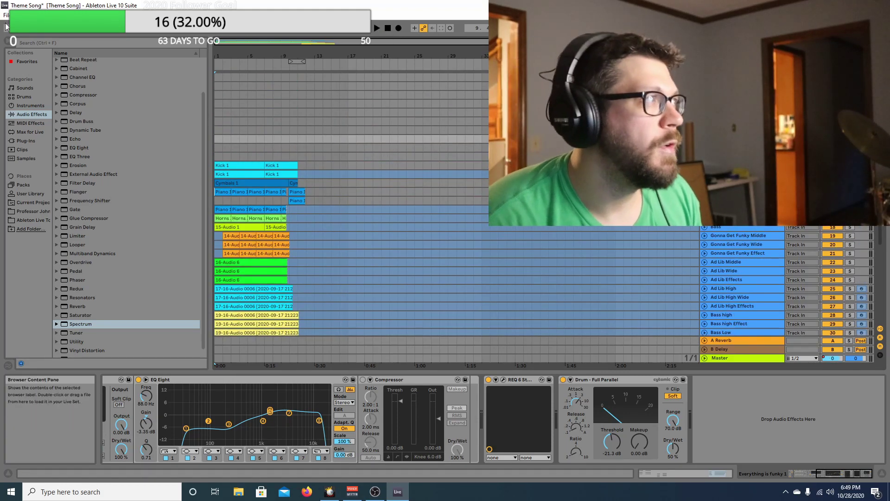
key(ctrl+s)
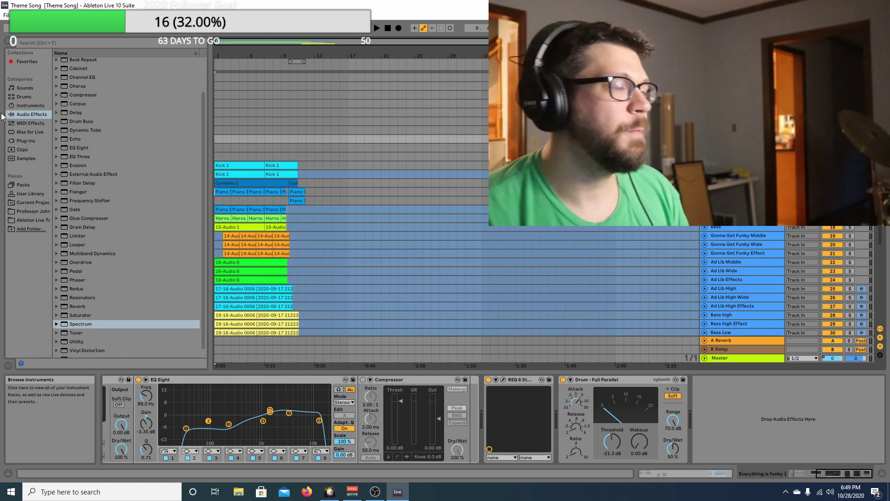
- Open the Live Set "bass jam July 2016 new" from the bass jam July 2016 Project folder
key(alt+f)
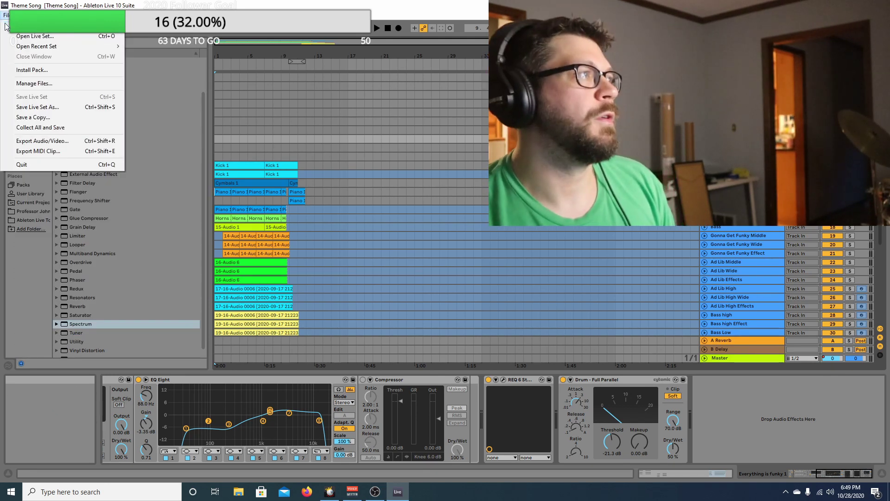
mouse_move(25, 50)
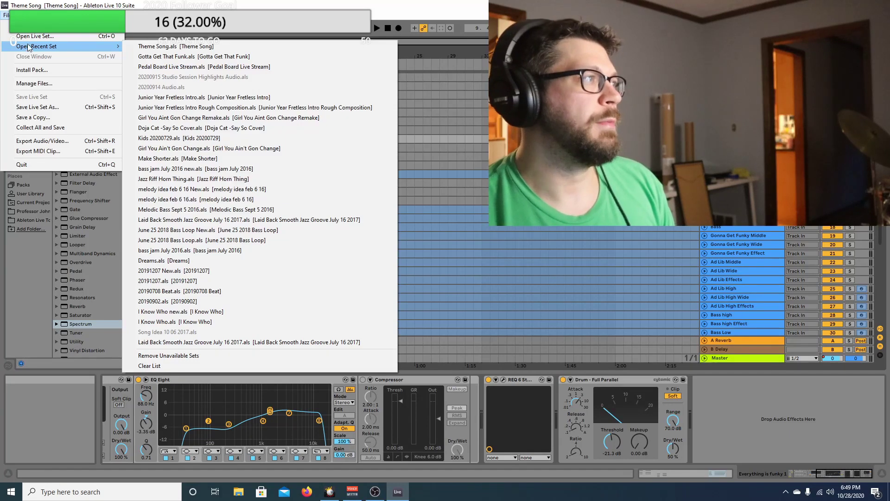
click(56, 39)
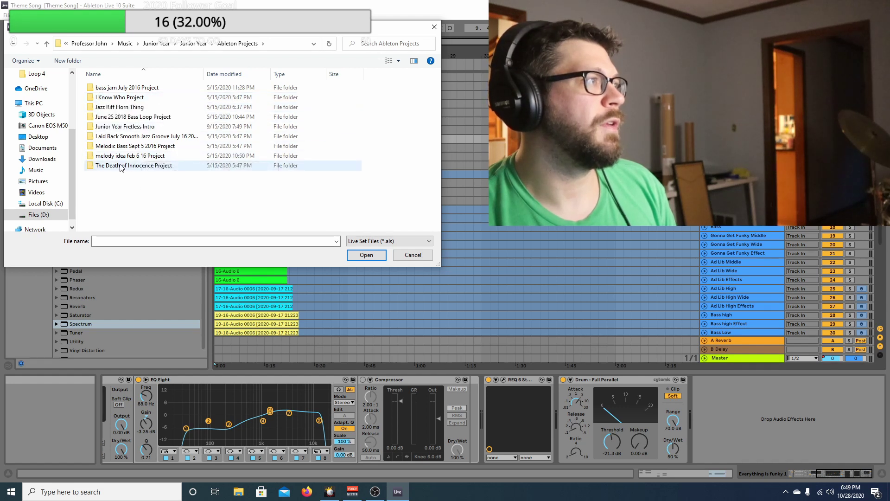
click(121, 166)
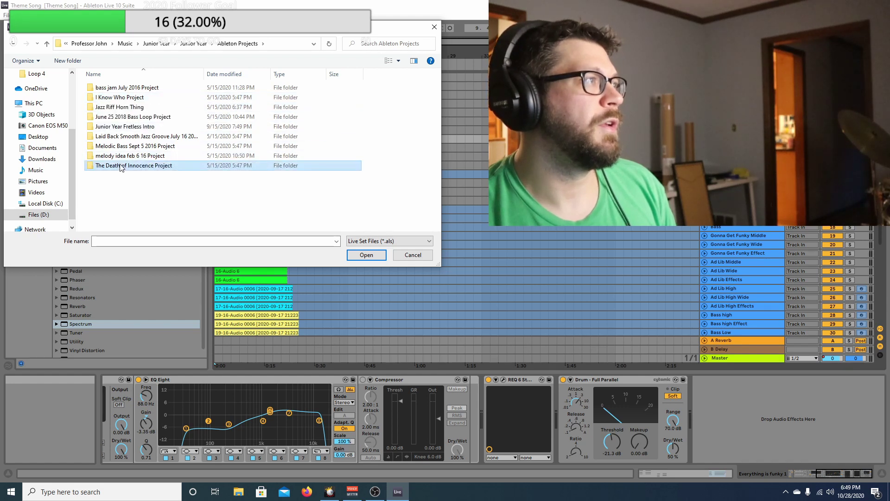
click(123, 130)
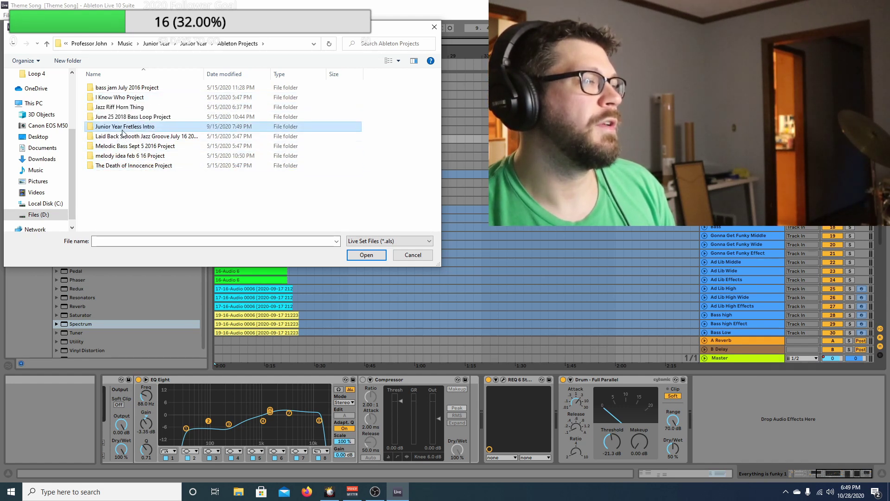
click(125, 166)
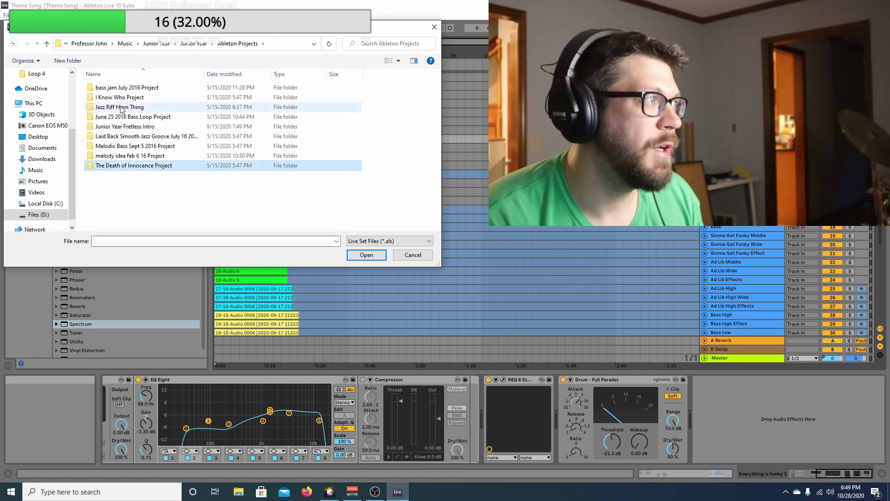
click(120, 98)
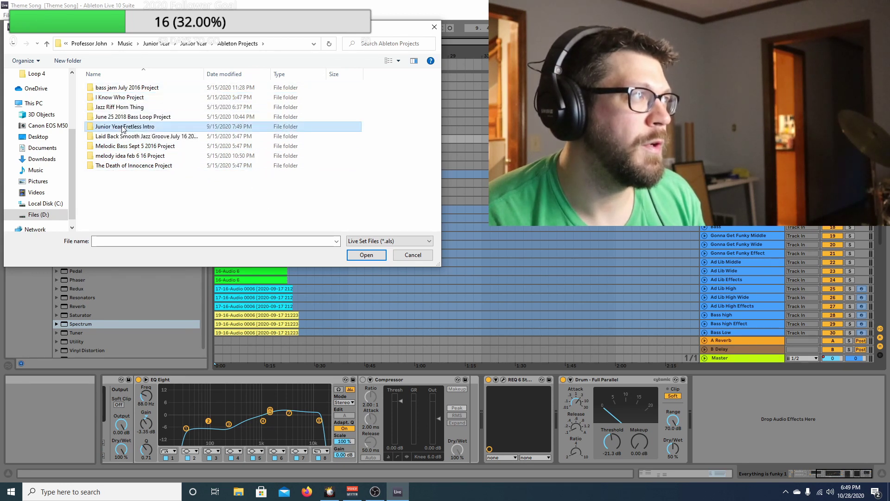
double_click(122, 87)
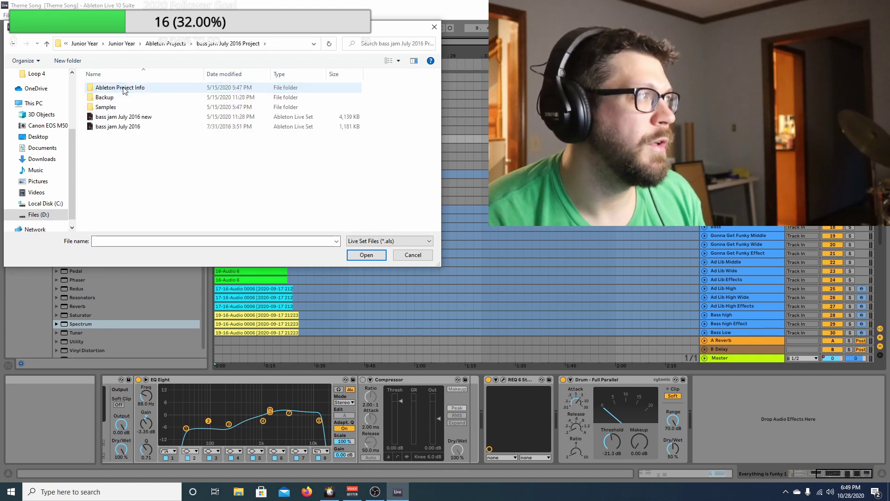
double_click(132, 126)
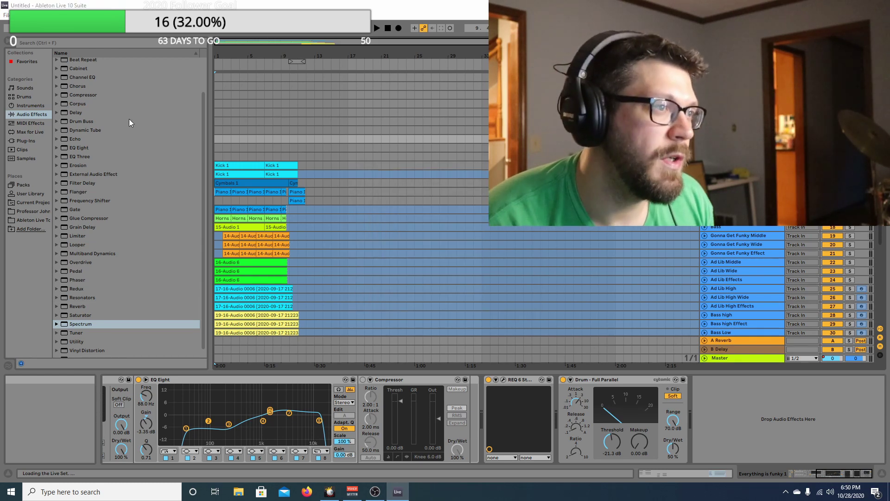
- Play the bass jam arrangement and audition the section starting at bar 21
click(378, 27)
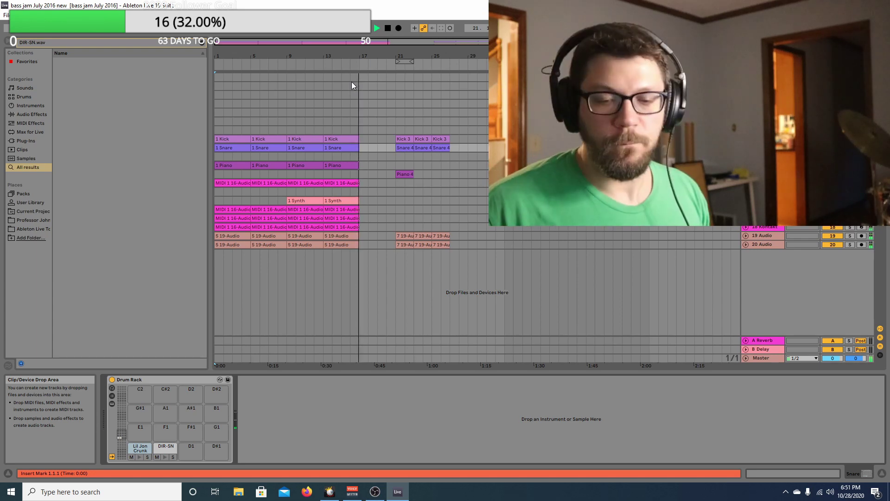
click(392, 68)
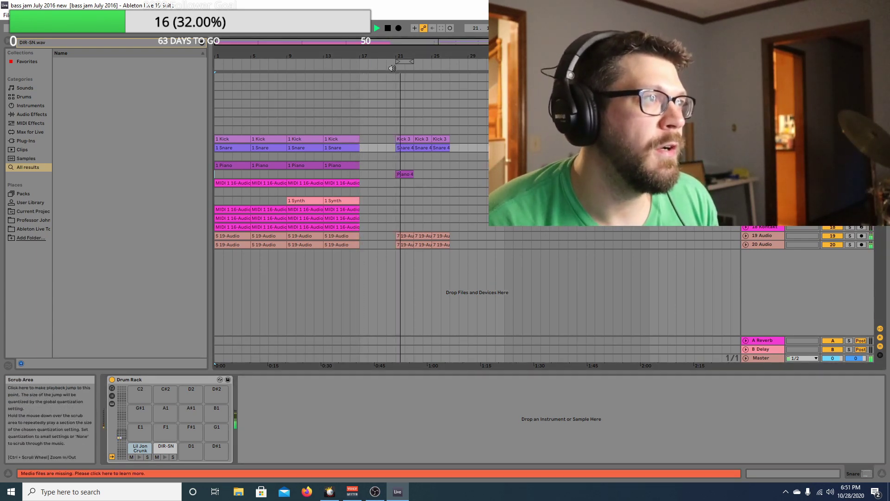
- Try repeating the Piano 4 clip twice along its track, and undo both duplicates
click(404, 175)
key(ctrl+d)
key(ctrl+d)
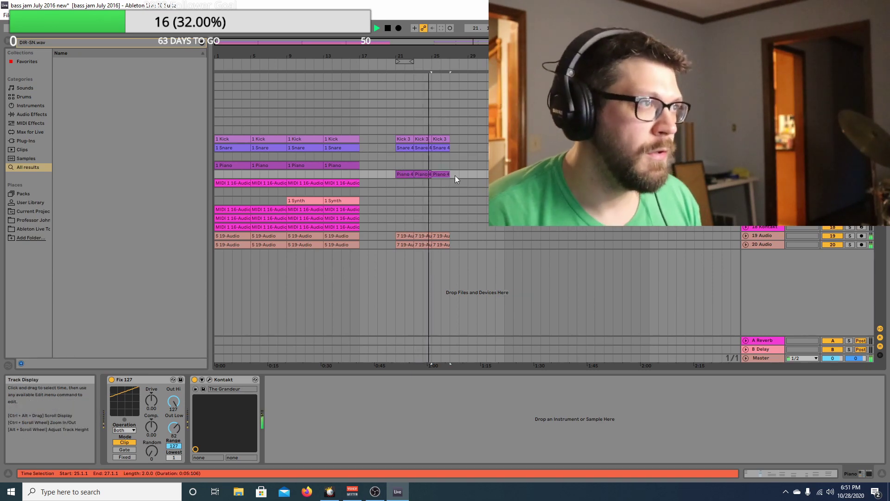
key(ctrl+z)
key(ctrl+z)
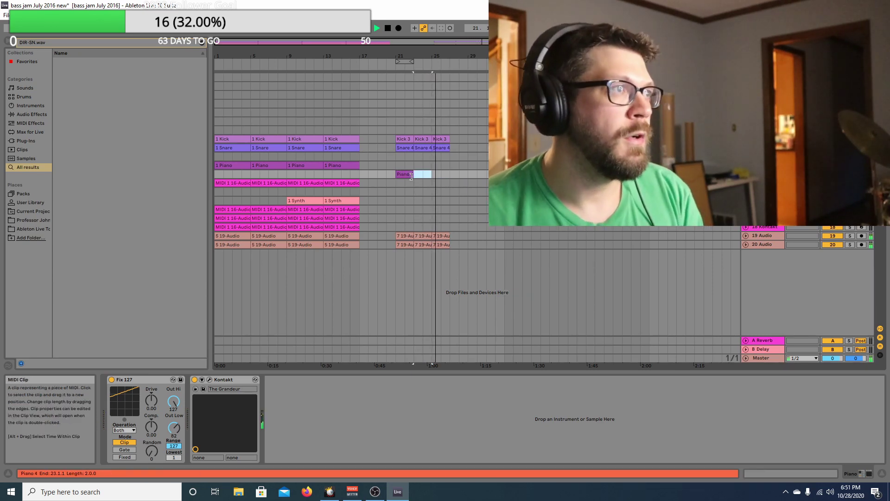
click(411, 175)
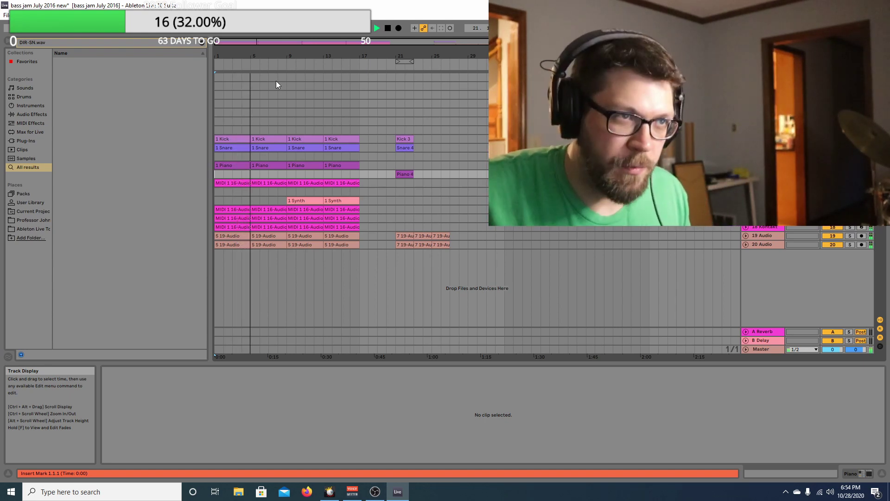
- Move and extend the loop region to cover bars 1 to 17 and play that section
click(329, 57)
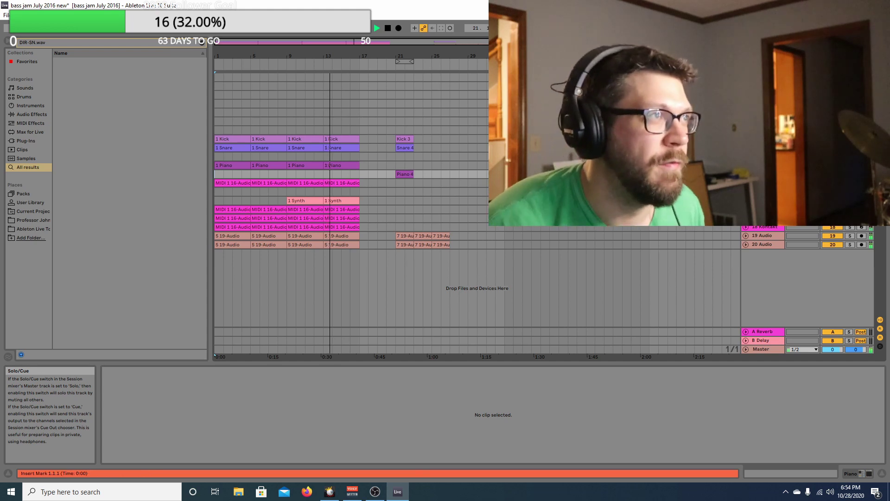
drag(408, 61, 360, 62)
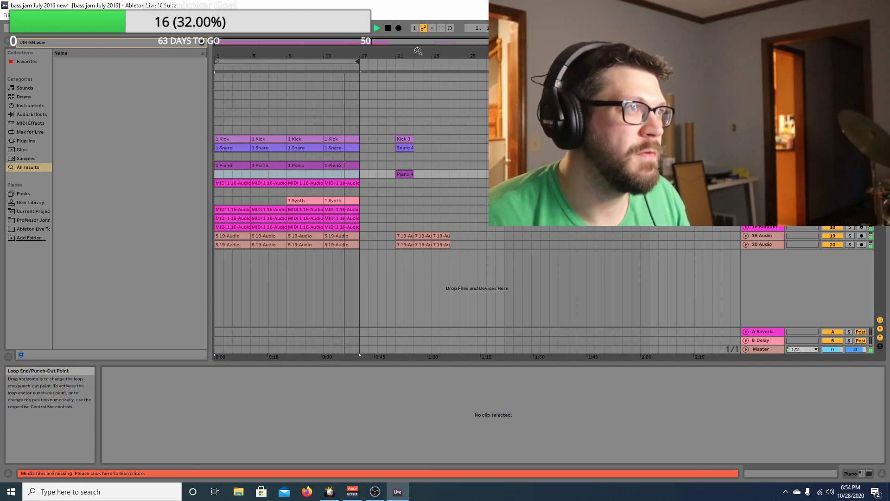
click(378, 28)
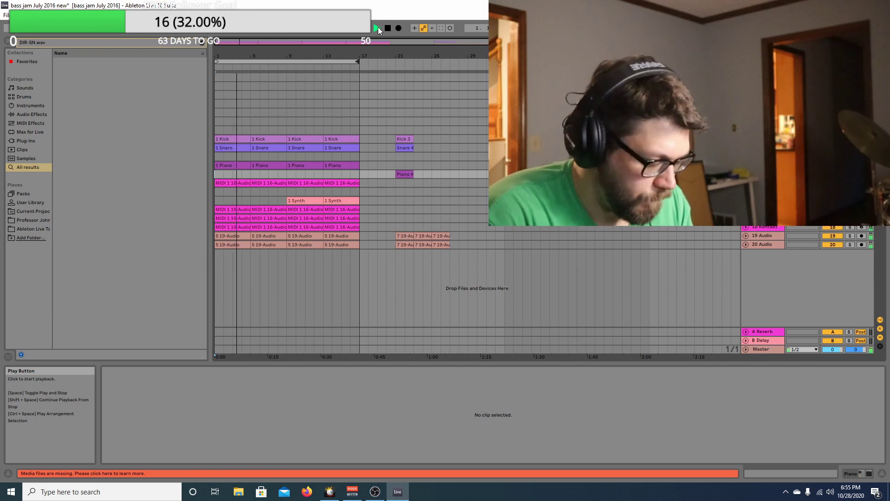
key(space)
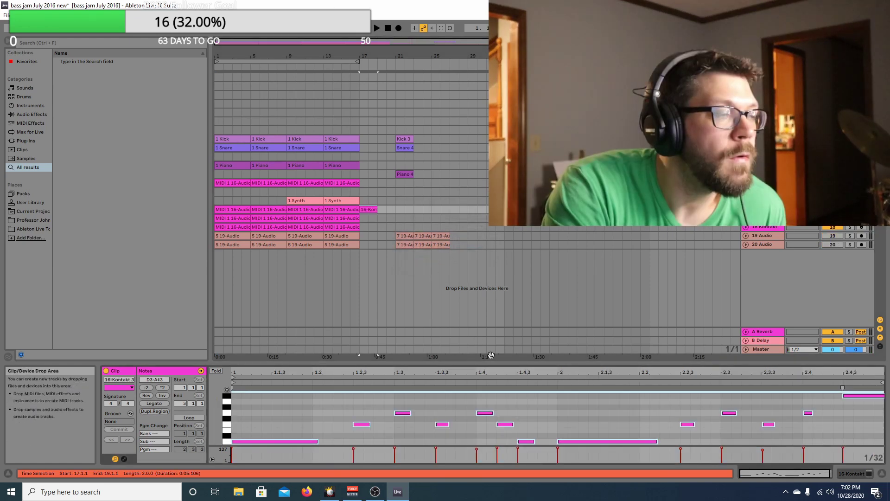
- Audition the Kontakt melody clips that follow the main section from bar 17
click(360, 65)
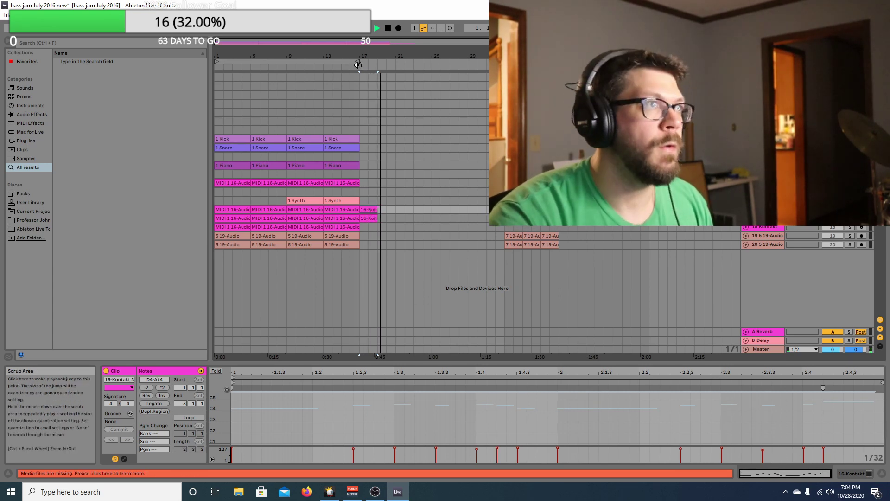
click(363, 92)
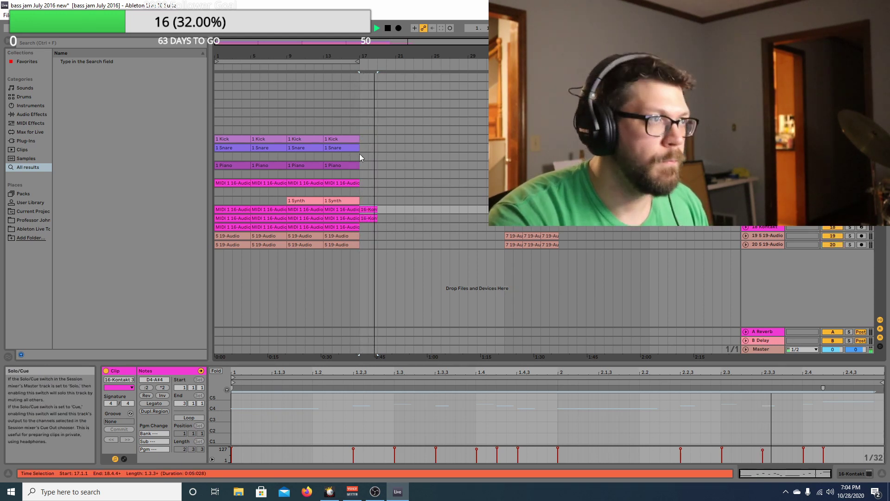
click(347, 227)
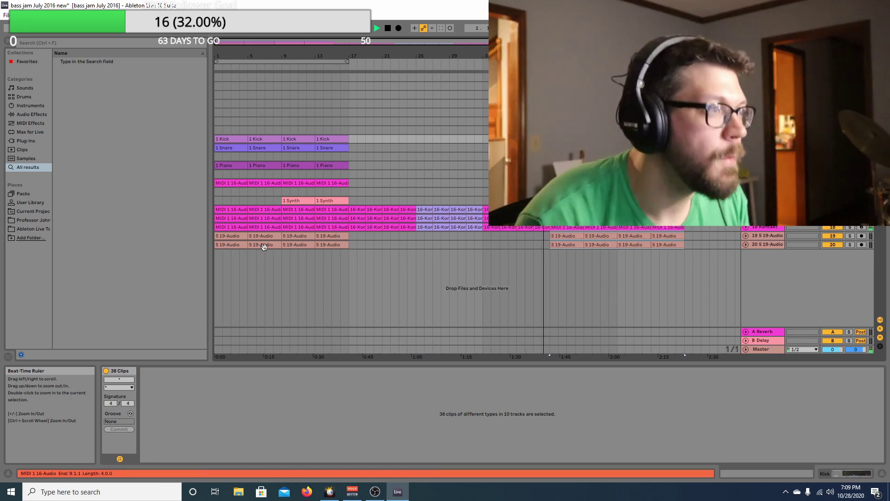
- Copy the Kontakt clips between bars 17 and 41 to the end of the repeated section at bar 57
key(minus)
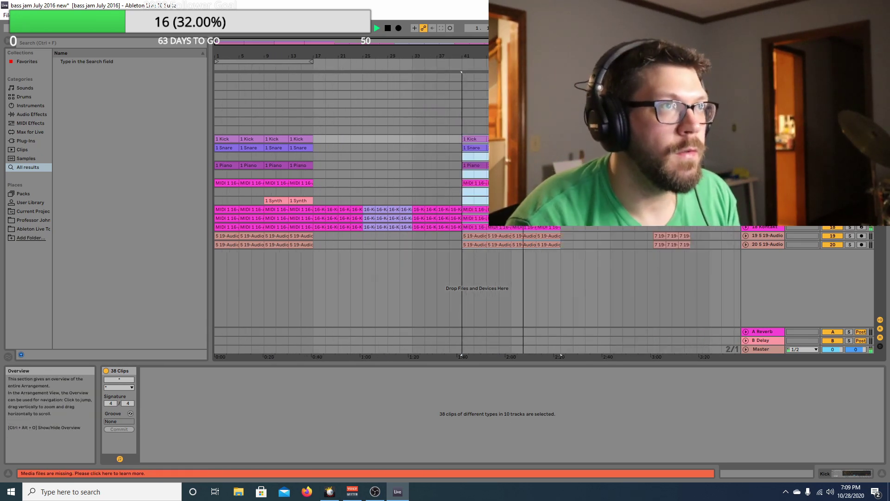
click(312, 236)
drag(320, 231, 466, 224)
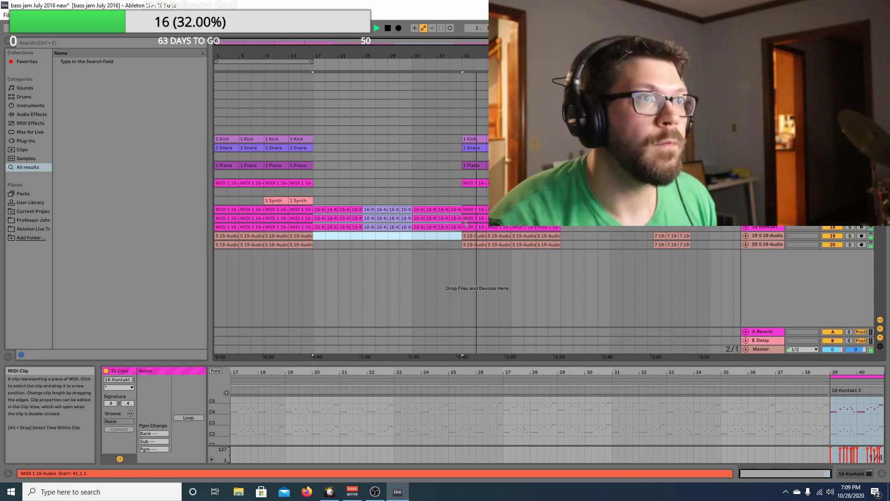
key(ctrl+d)
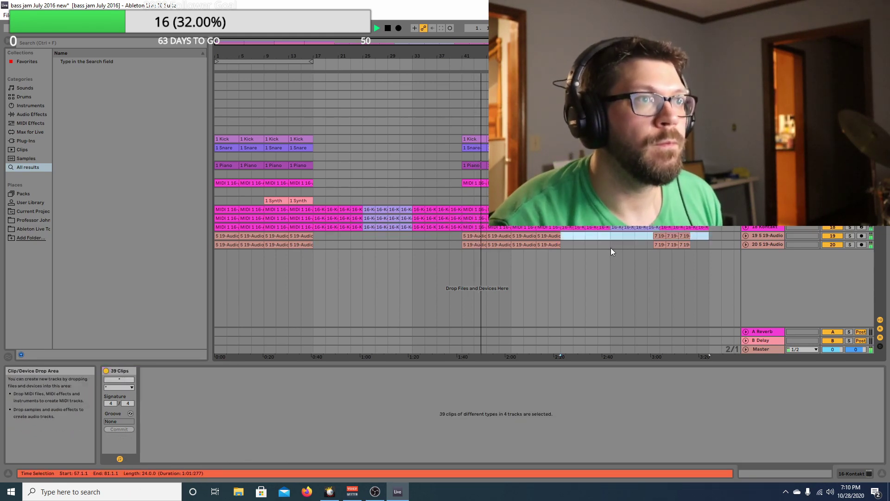
- Undo the pasted Kontakt clips at bar 57, and move the ending section's clips to start at bar 93
click(19, 15)
click(26, 36)
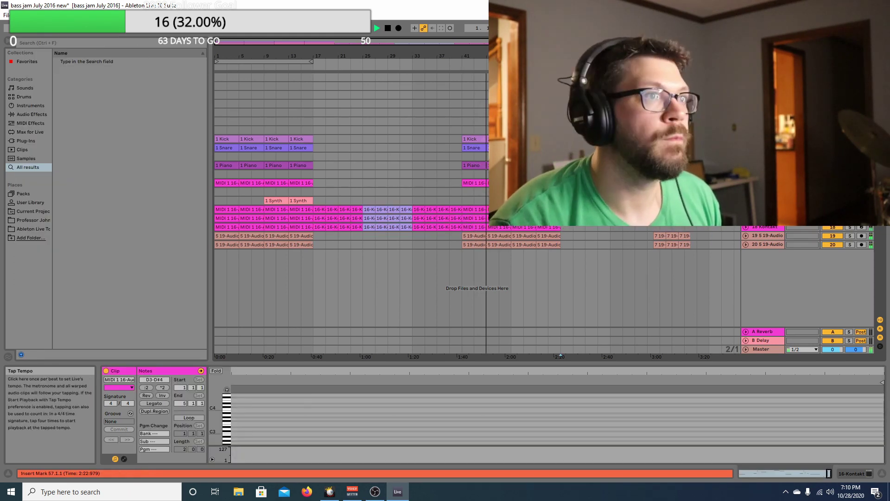
drag(697, 228, 648, 238)
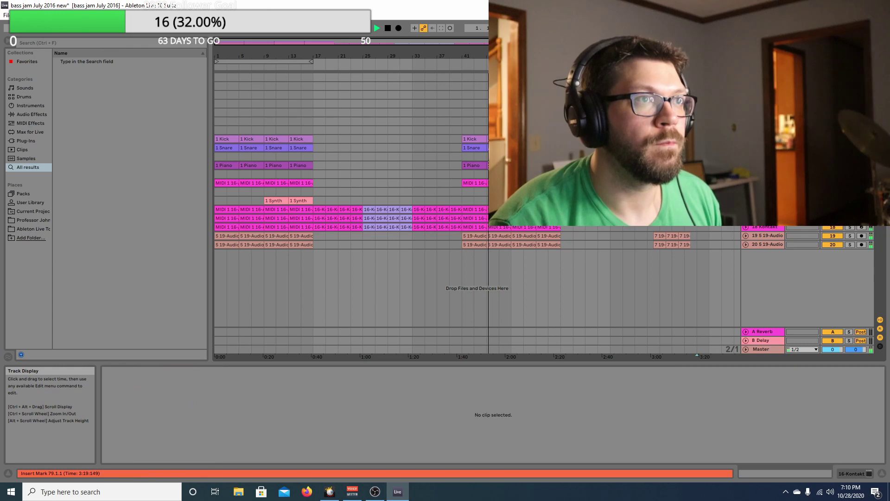
click(648, 246)
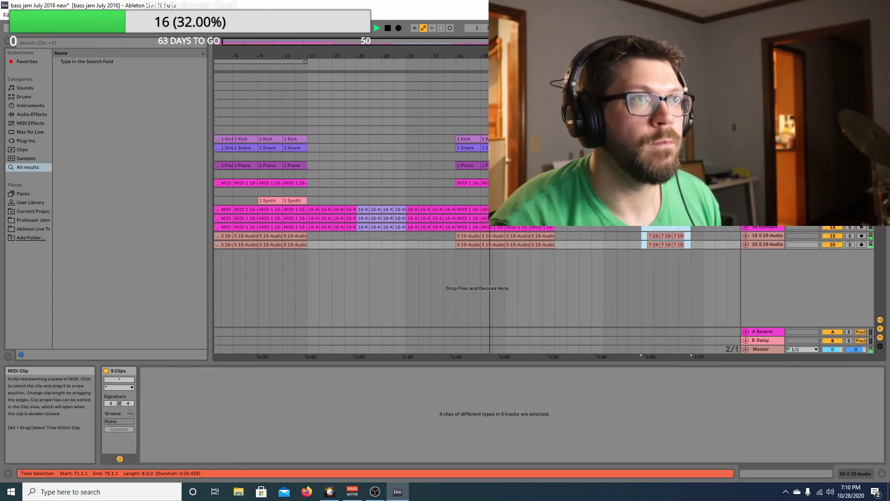
key(ctrl+z)
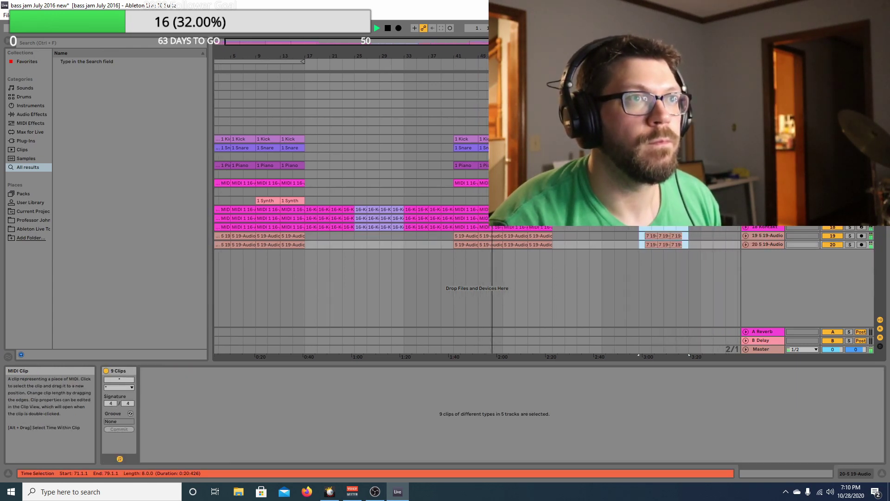
drag(663, 241, 725, 241)
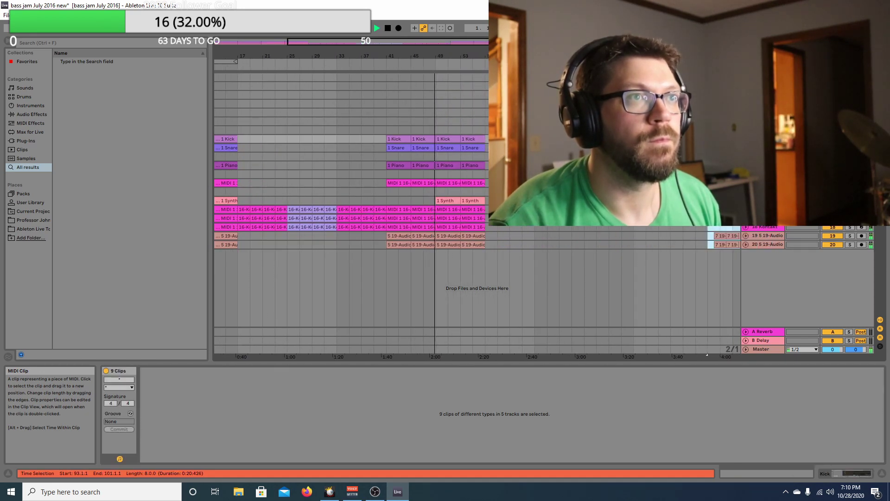
- Copy the Kontakt clips from bars 17 to 41 to bar 57, and move the ending section to start at bar 81
drag(240, 237, 632, 215)
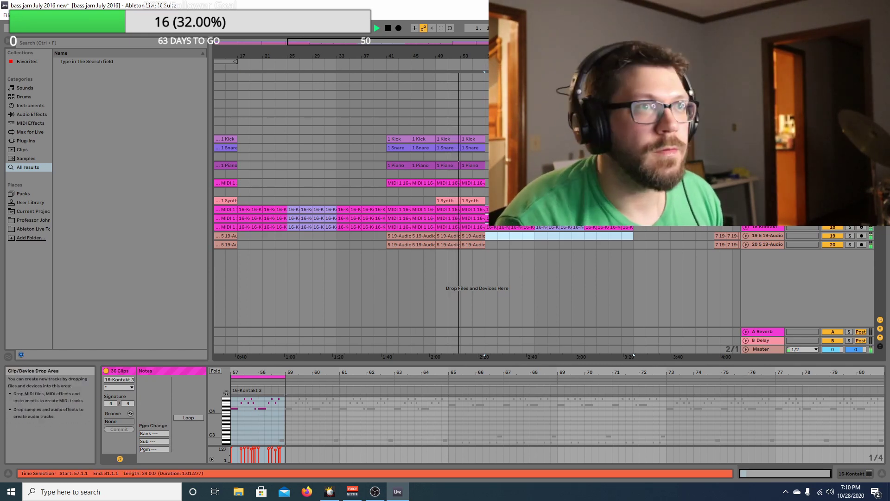
click(721, 139)
drag(714, 139, 591, 240)
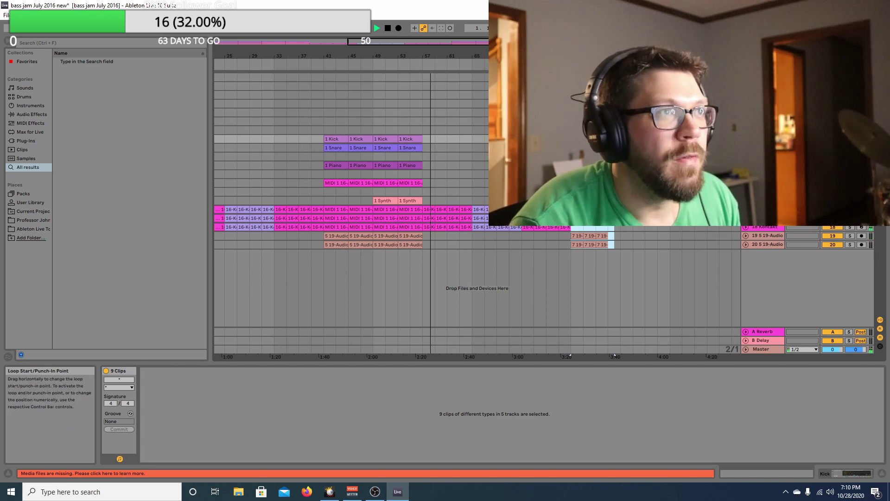
- Delete the clips on the three Kontakt tracks between bars 21 and 25
key(space)
key(space)
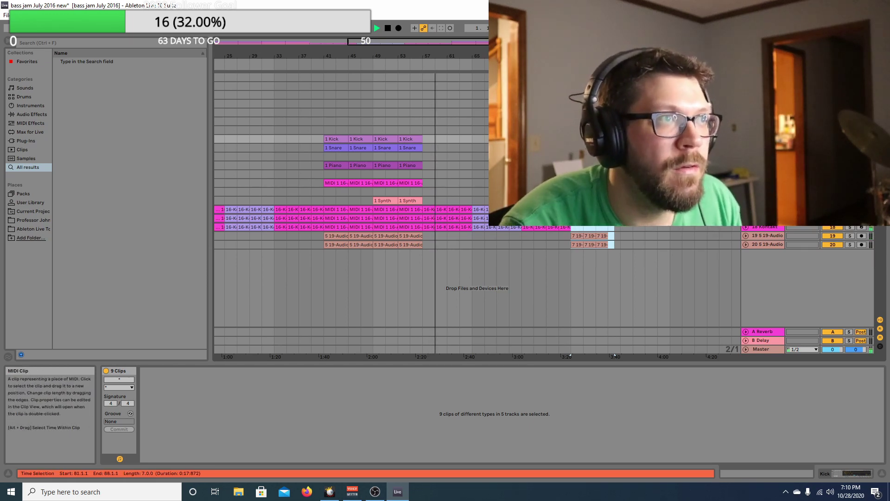
click(313, 75)
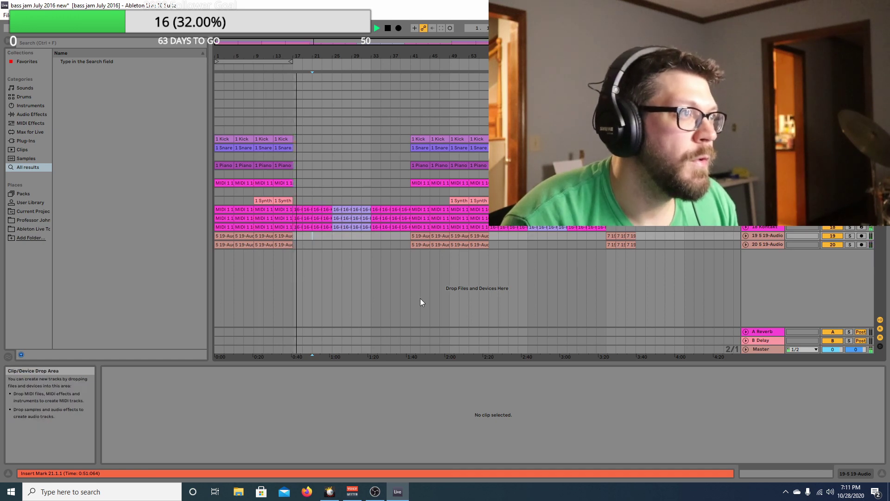
drag(313, 234, 330, 217)
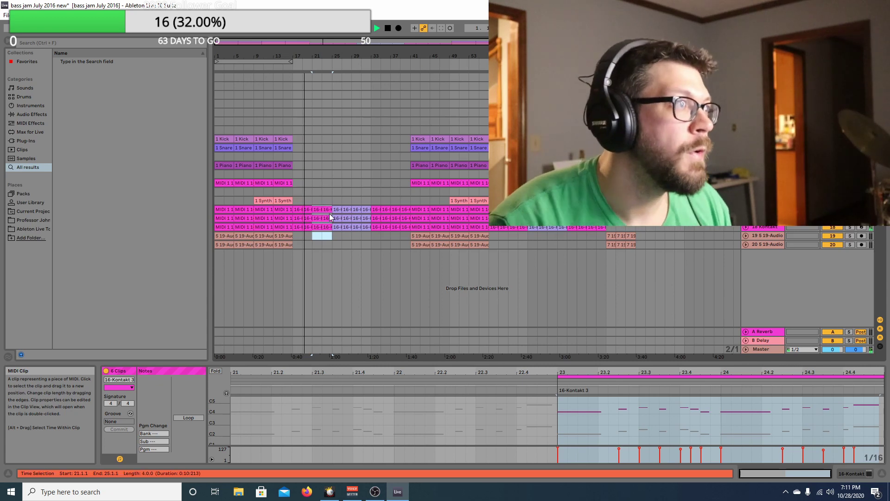
right_click(328, 213)
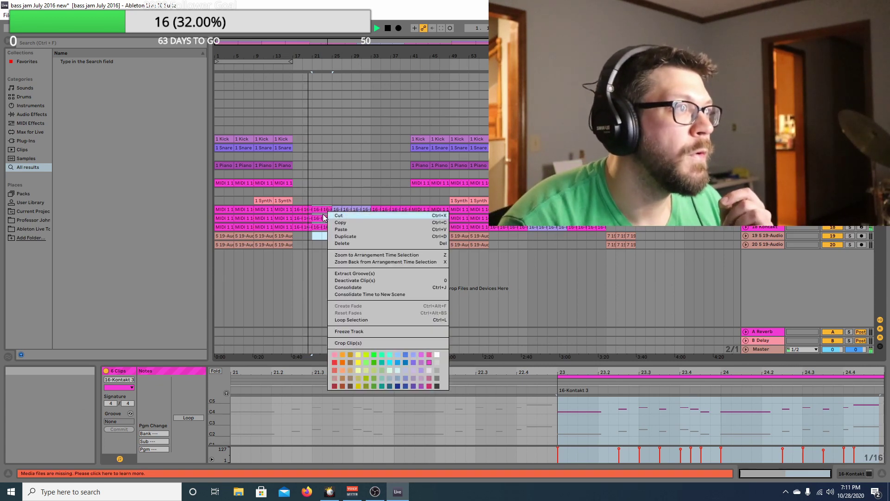
click(324, 252)
key(Delete)
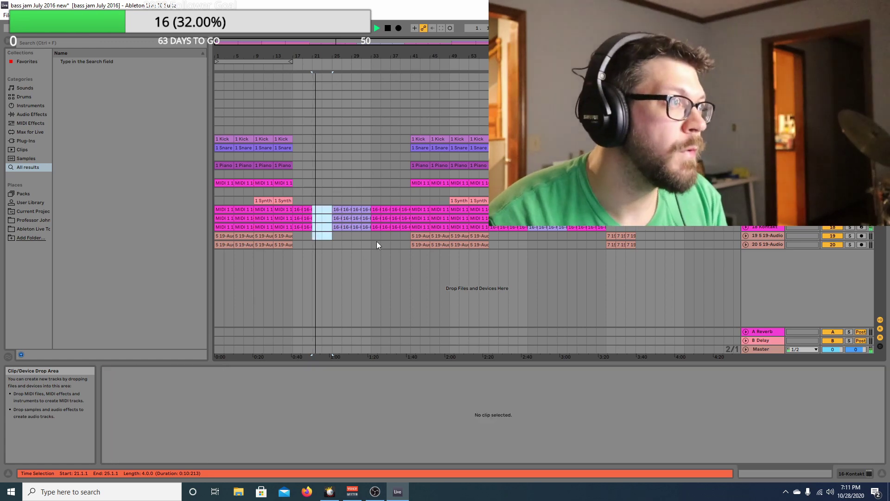
- Delete the Kontakt clips at bars 33 to 37, and shift the remaining ones earlier so the Kontakt section fills bars 17 to 33
click(371, 229)
drag(371, 229, 316, 210)
key(Delete)
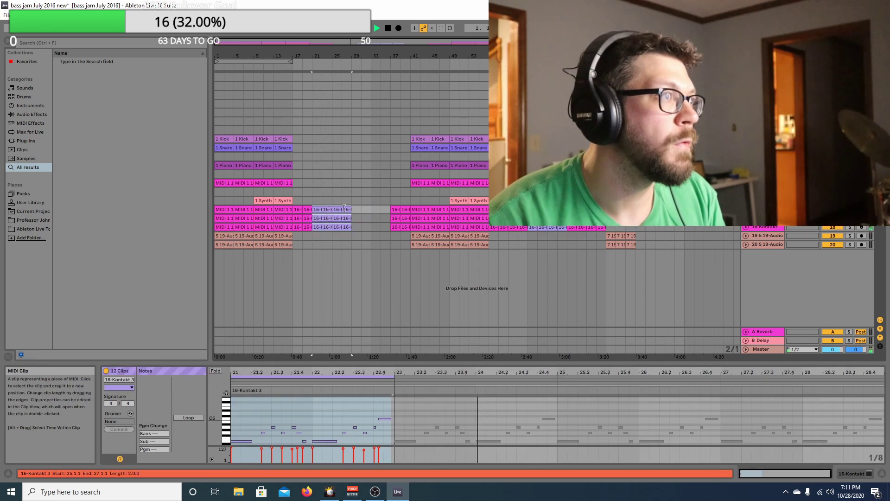
drag(394, 235, 357, 210)
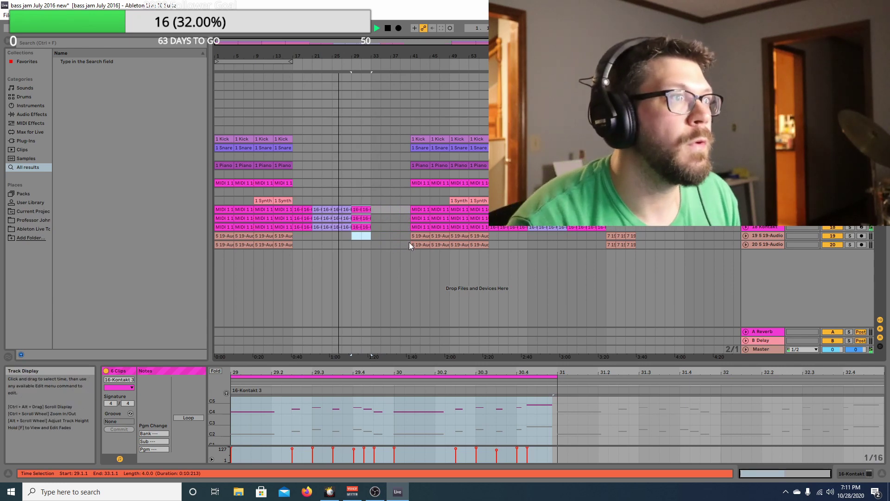
- Move the repeated full-band section to start at bar 33 and the Kontakt clips following it to bar 49
drag(410, 242, 385, 141)
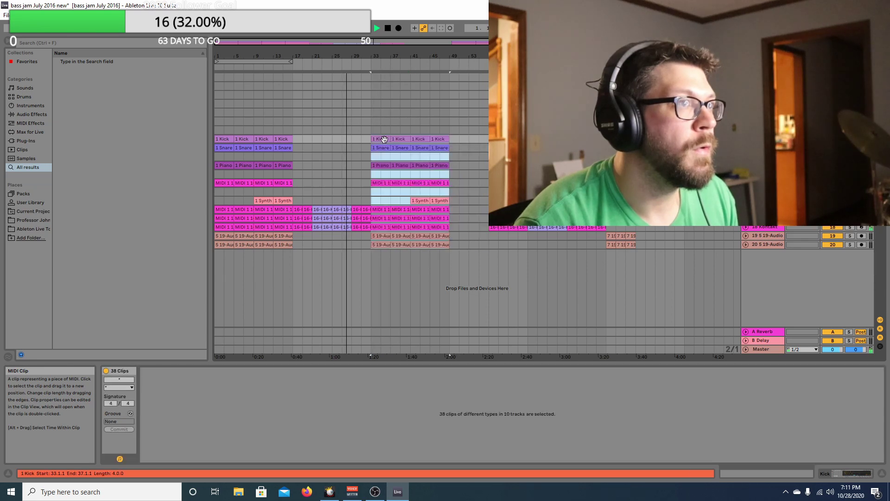
drag(479, 207, 606, 228)
drag(490, 227, 597, 237)
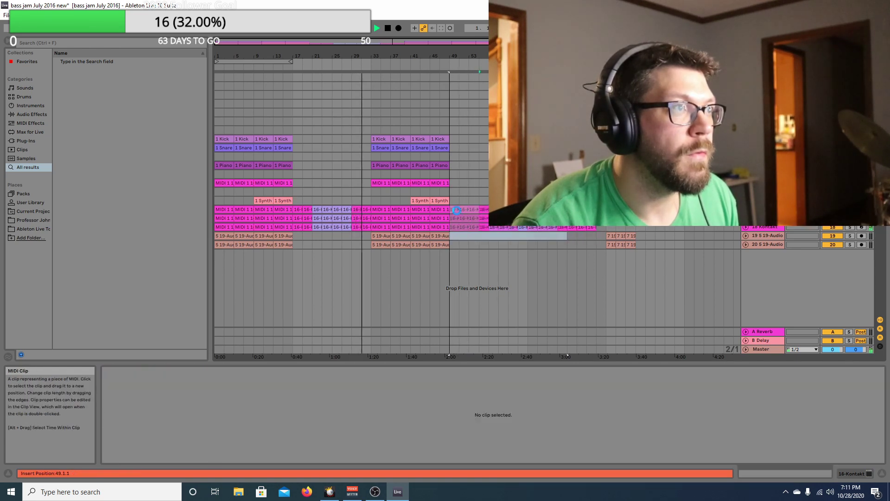
- Delete the Kontakt clips between bars 65 and 73, and move the ending section to start at bar 65
click(530, 239)
drag(530, 240, 567, 232)
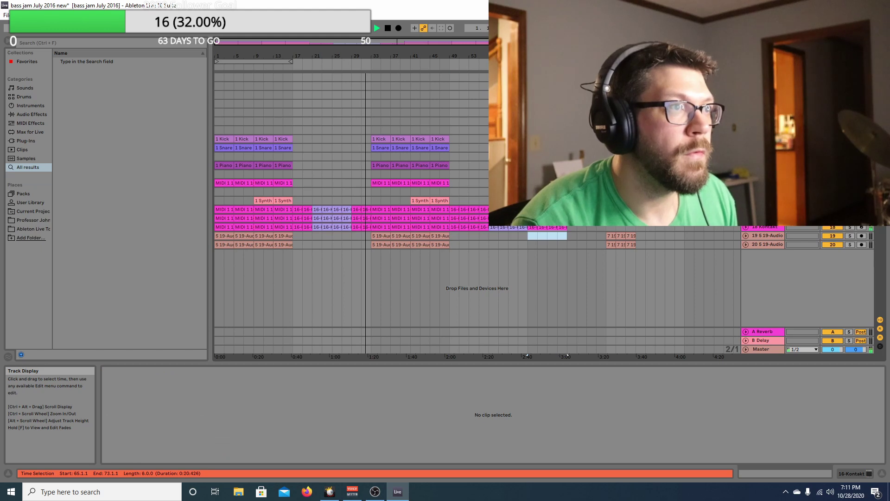
key(Delete)
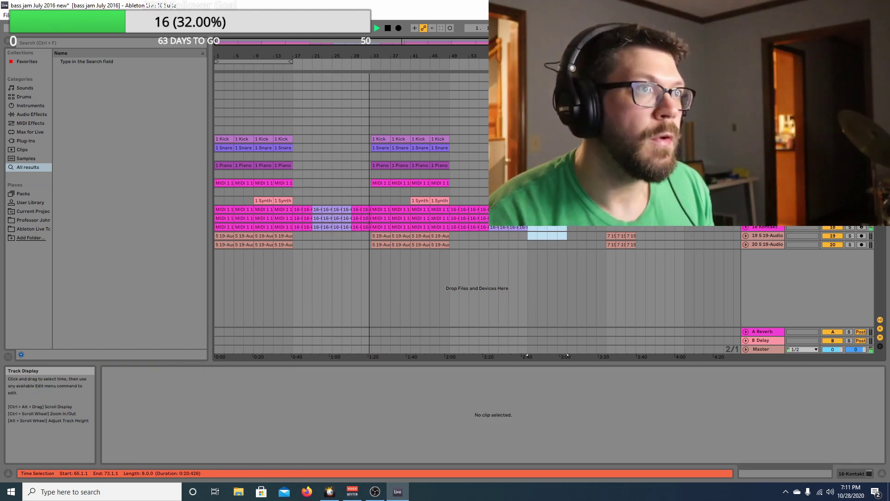
drag(644, 228, 528, 255)
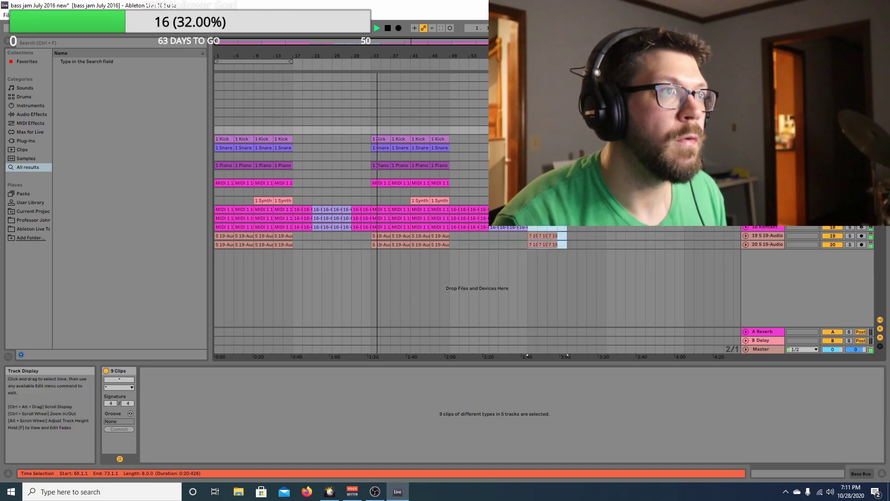
- Play the transition into the ending section from bar 63, and return the playback position to bar 17
click(518, 260)
scroll(447, 278, up, 1)
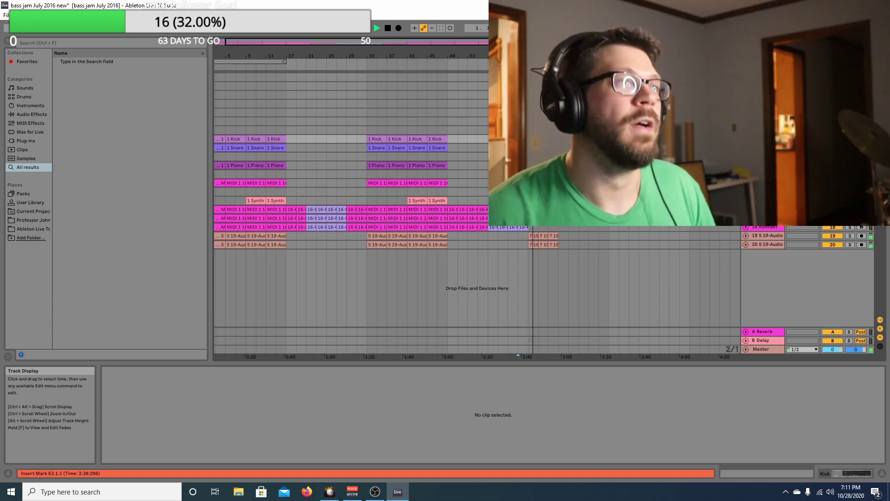
drag(338, 42, 330, 43)
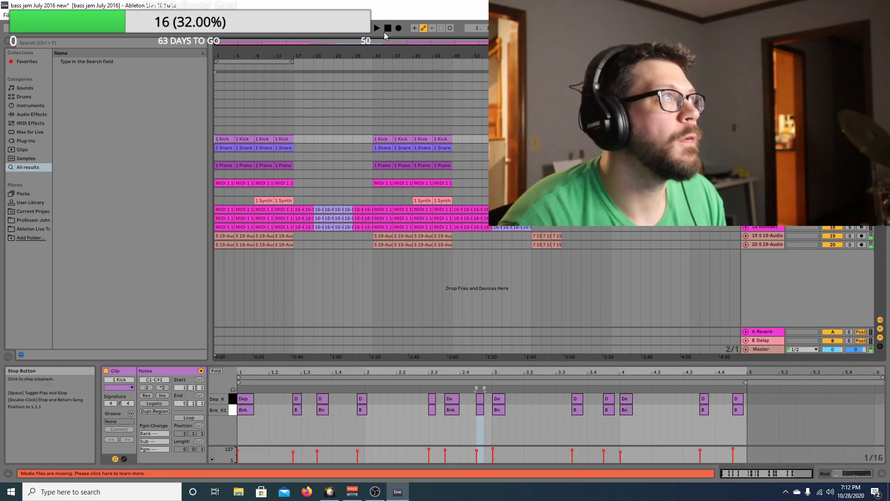
mouse_move(380, 498)
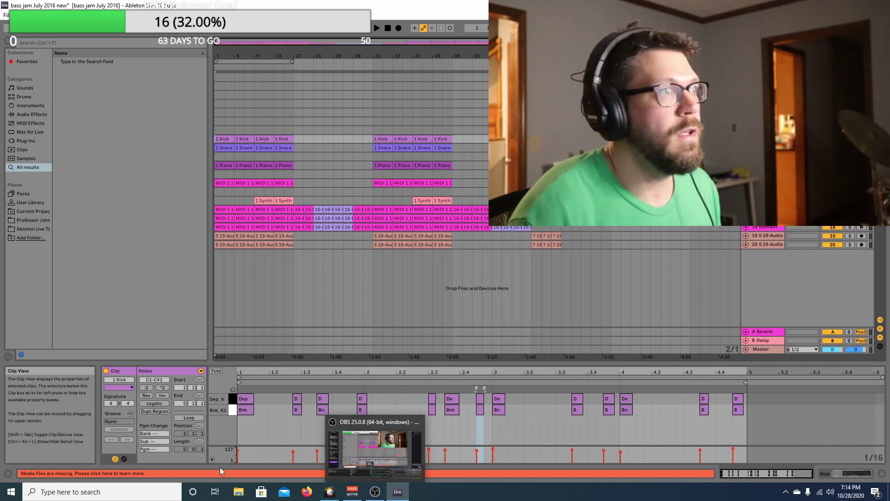
click(290, 68)
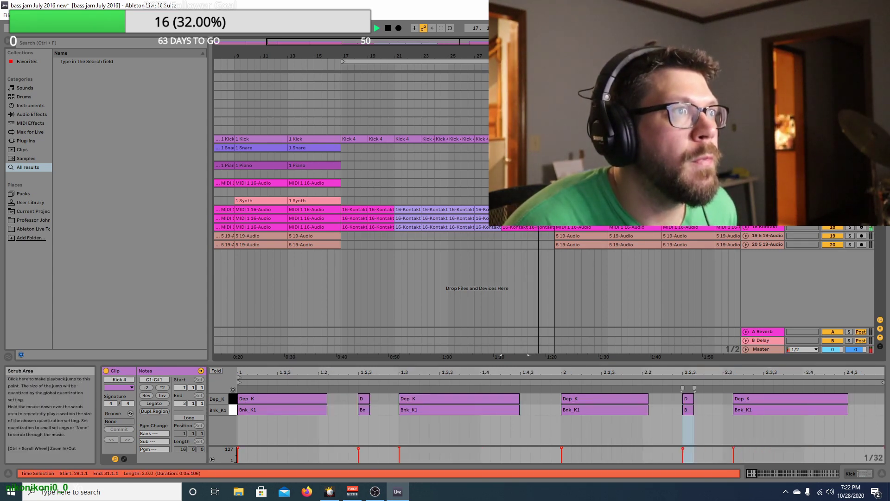
- Shift the final kick hit to 2.3.3 in the Kick 4 clips leading up to bar 33, comparing with the clip at bar 19
click(502, 237)
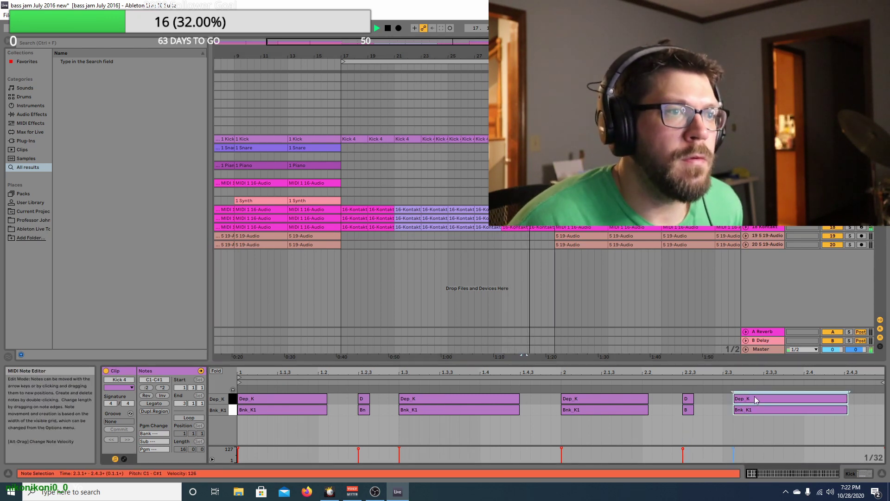
drag(755, 397, 790, 398)
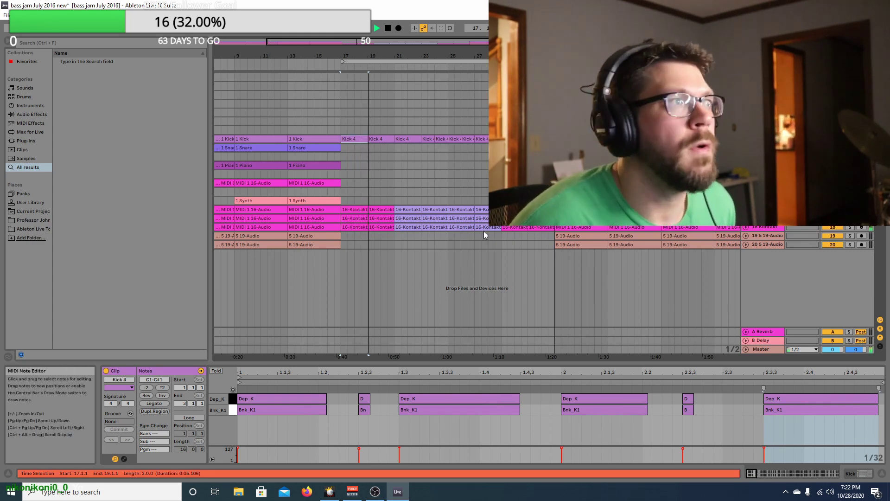
click(382, 143)
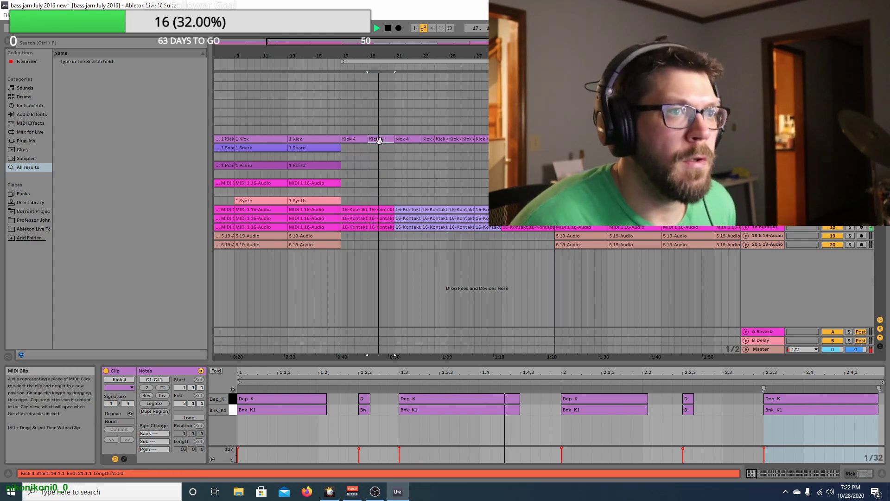
drag(803, 399, 763, 394)
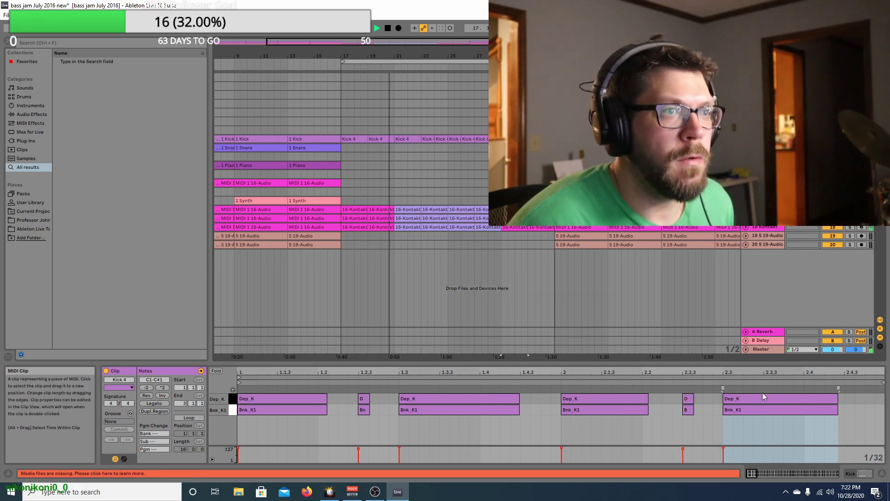
click(356, 138)
mouse_move(823, 399)
mouse_down()
mouse_move(783, 398)
mouse_move(815, 407)
mouse_up()
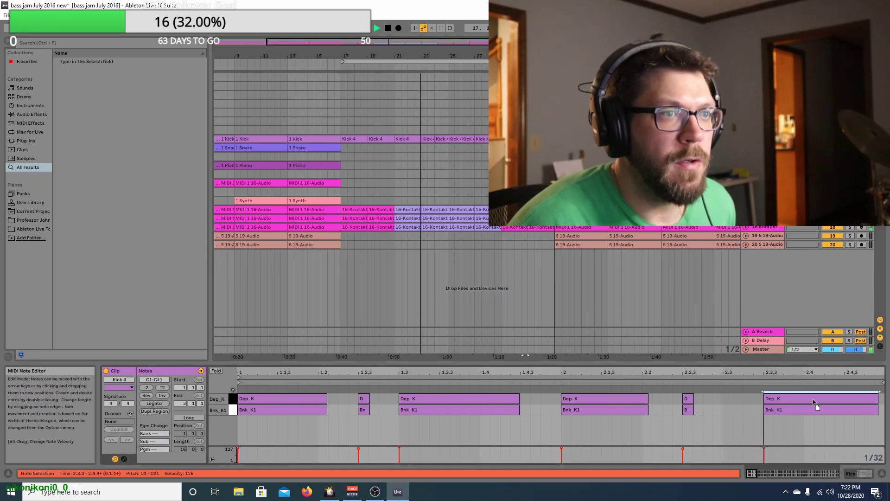
key(ctrl+z)
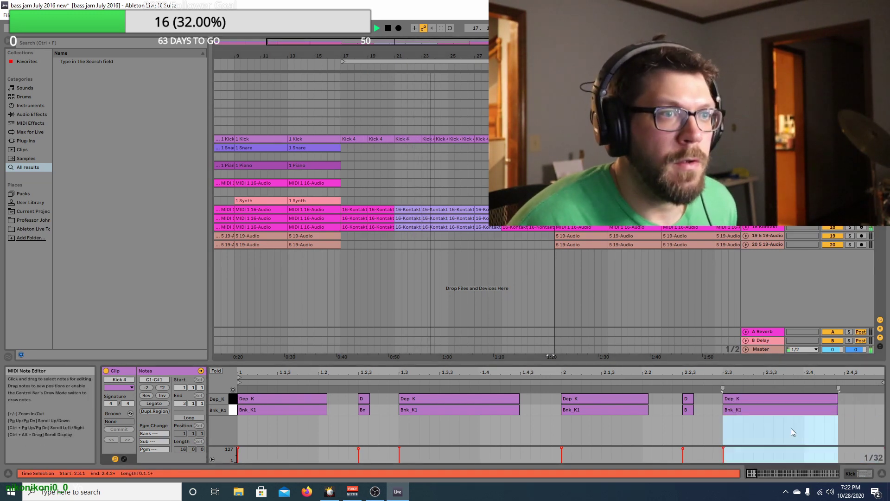
drag(792, 398, 823, 397)
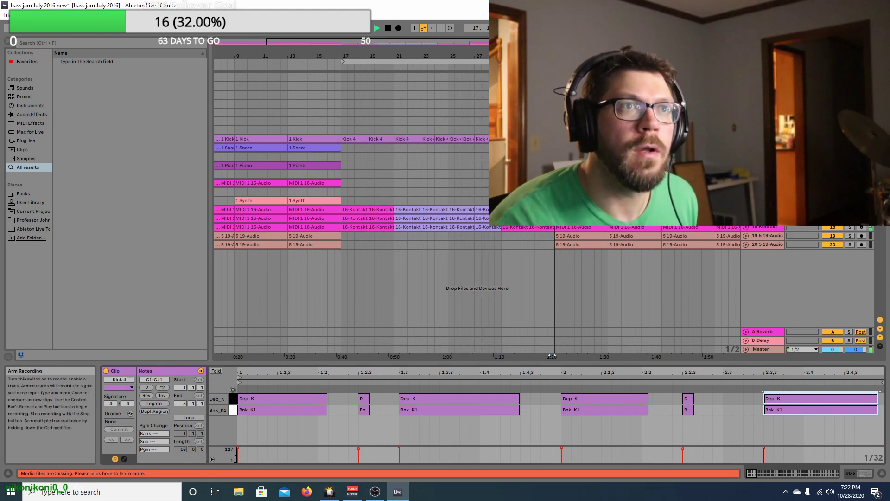
- Arm the Snare track for recording and select the Kick track
click(861, 148)
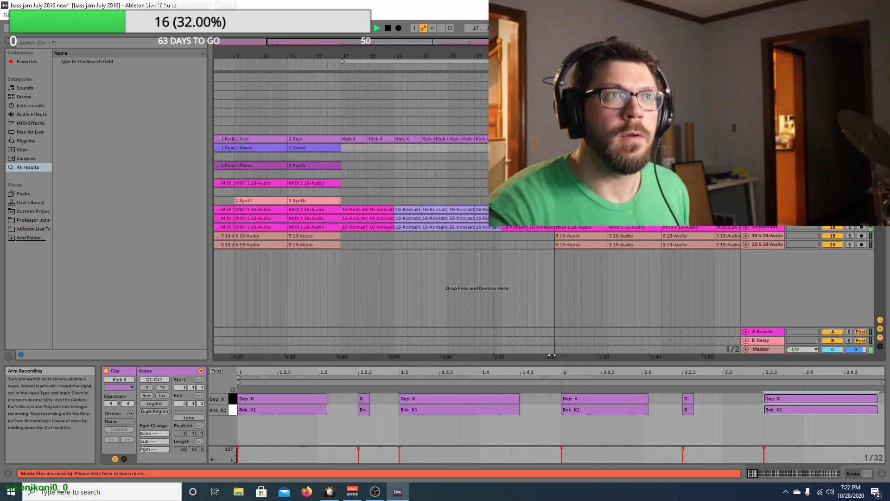
click(765, 139)
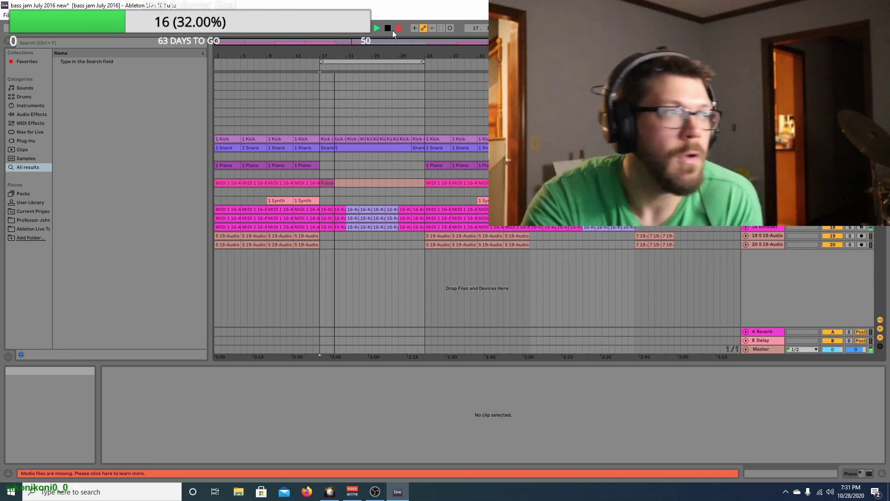
- Stop and remove the short take on the Piano track, and restart arrangement recording from bar 17
click(390, 29)
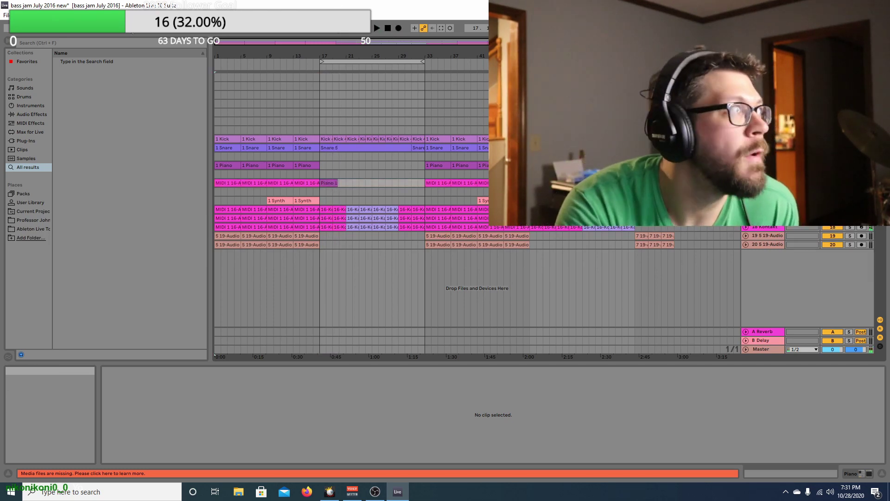
click(16, 14)
click(28, 122)
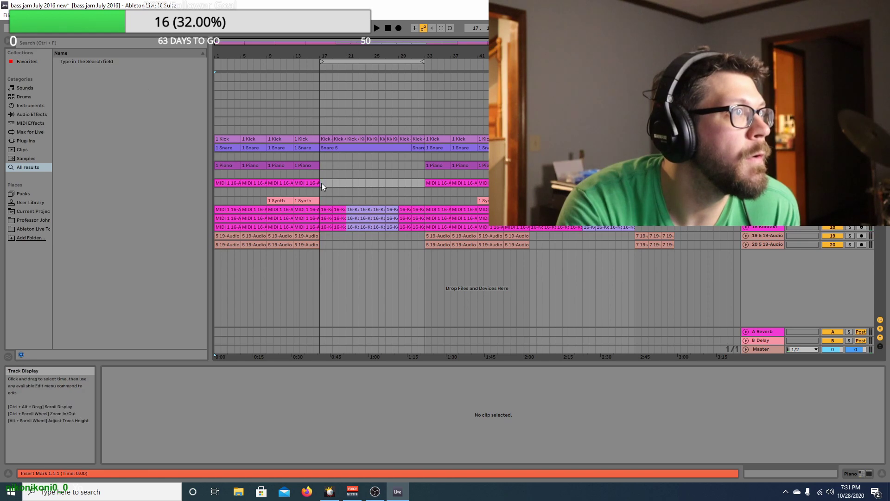
click(321, 183)
click(400, 30)
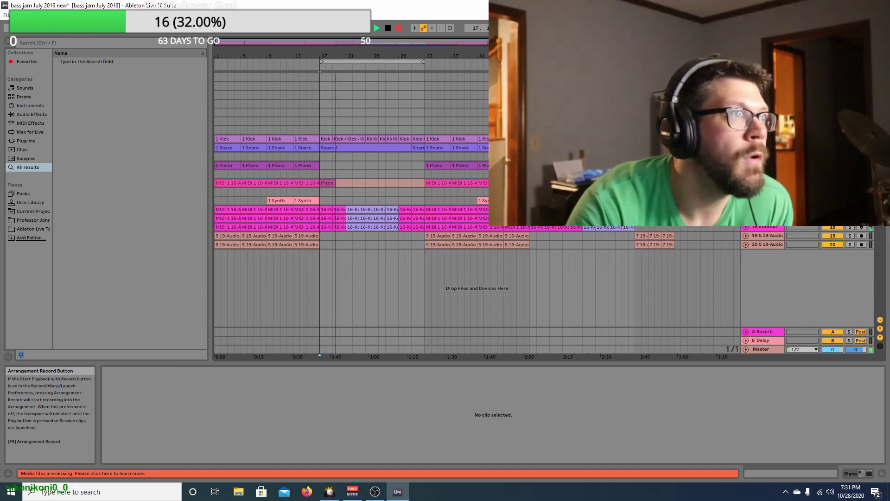
- Stop recording, play back the new Piano take from bar 17, and select all of its notes
click(388, 28)
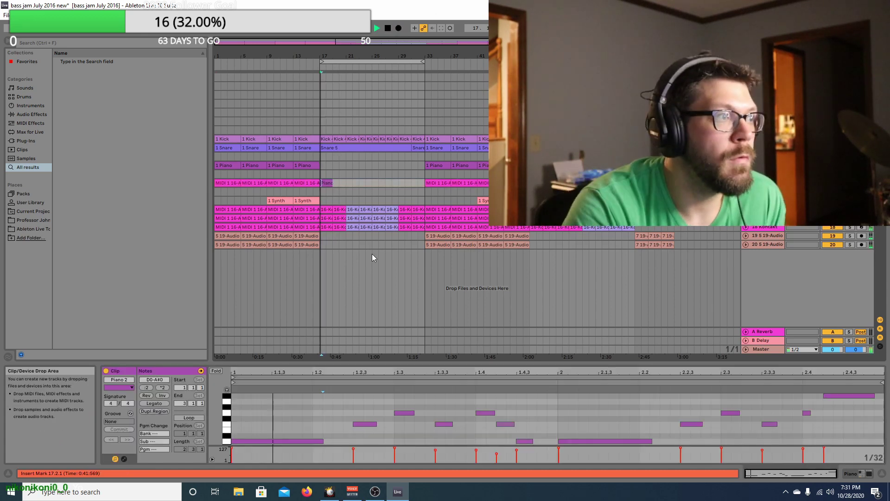
key(space)
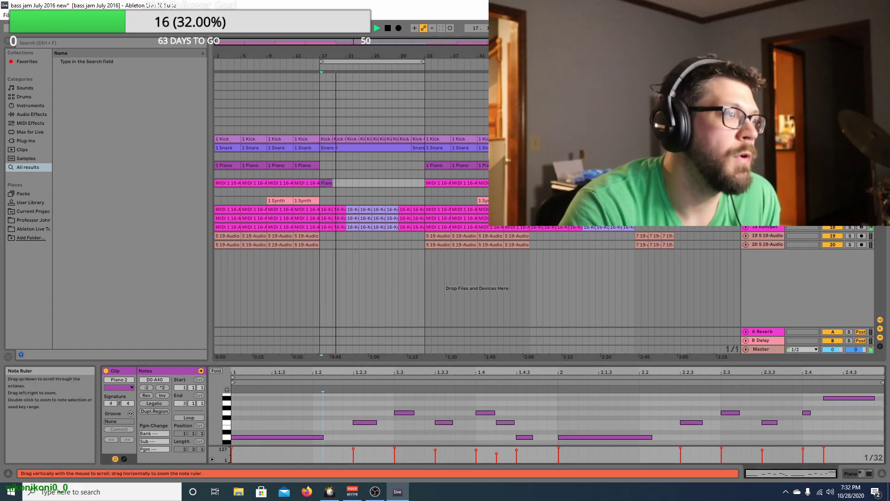
drag(274, 400, 807, 466)
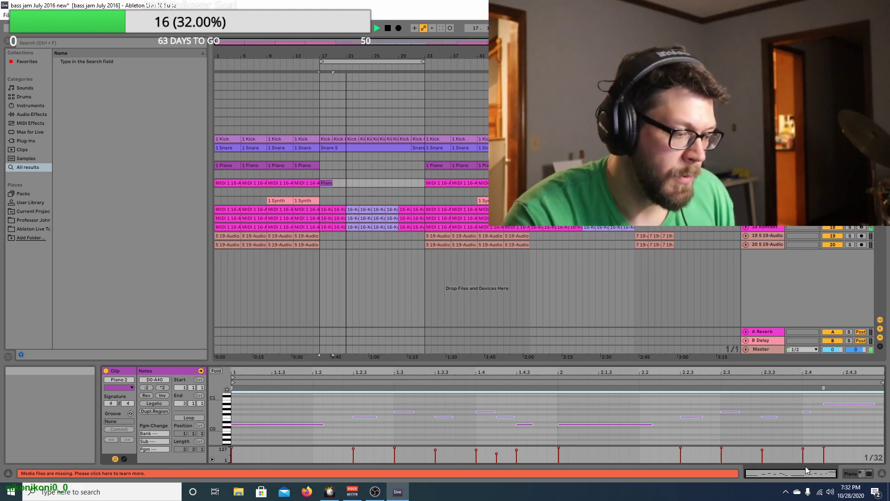
- Duplicate the green Piano clip at bar 21 three times so the copies fill the track up to bar 29
click(356, 184)
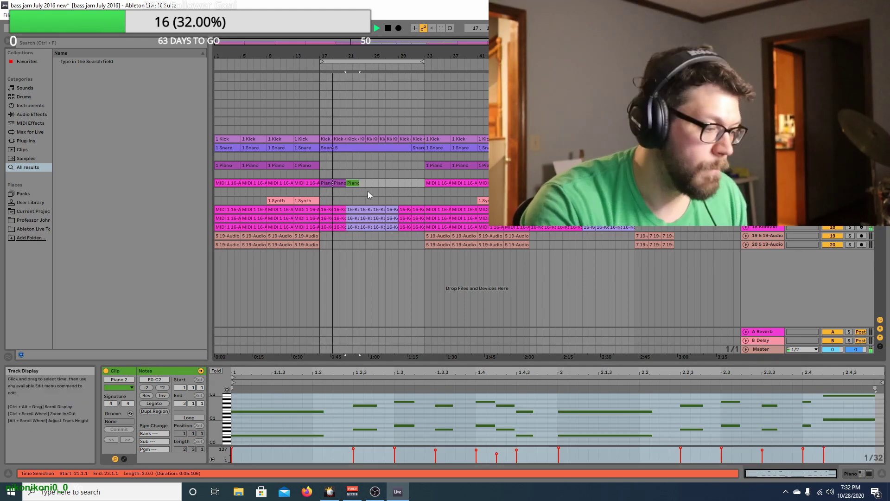
key(ctrl+d)
key(ctrl+d)
key(ctrl+d)
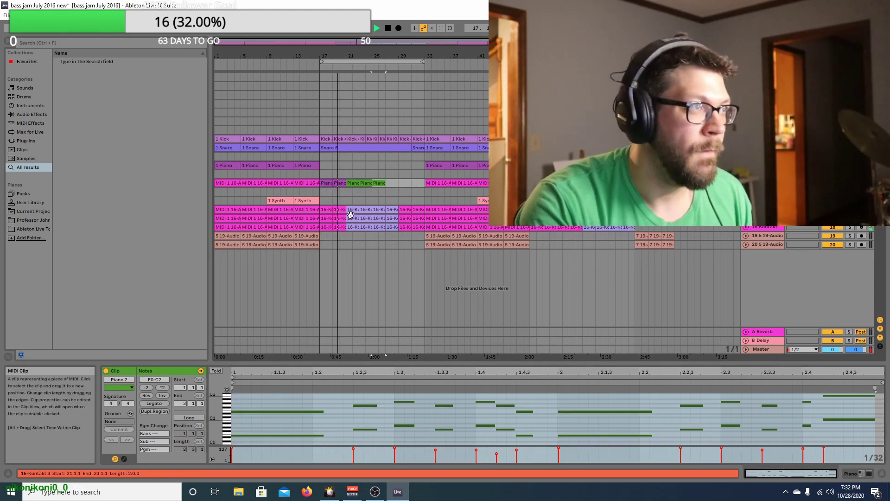
- Copy the Piano clip at bar 17 to bar 29 and duplicate it once to fill up to bar 33
click(328, 183)
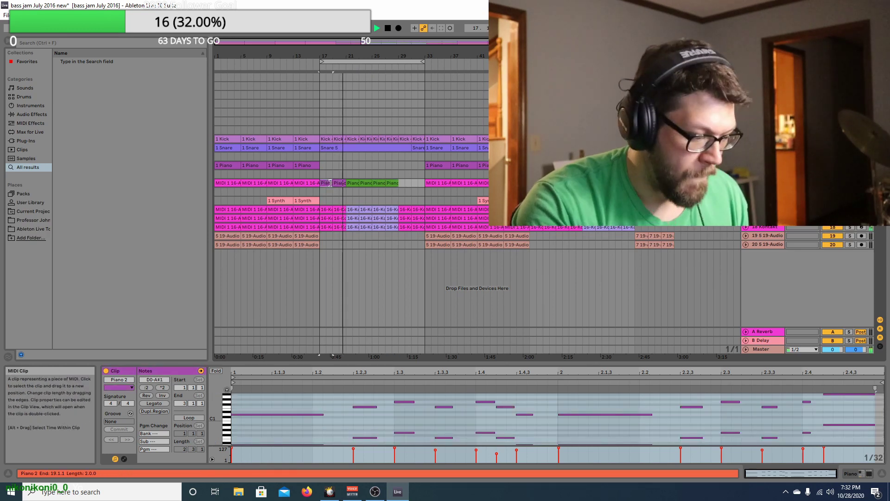
click(402, 183)
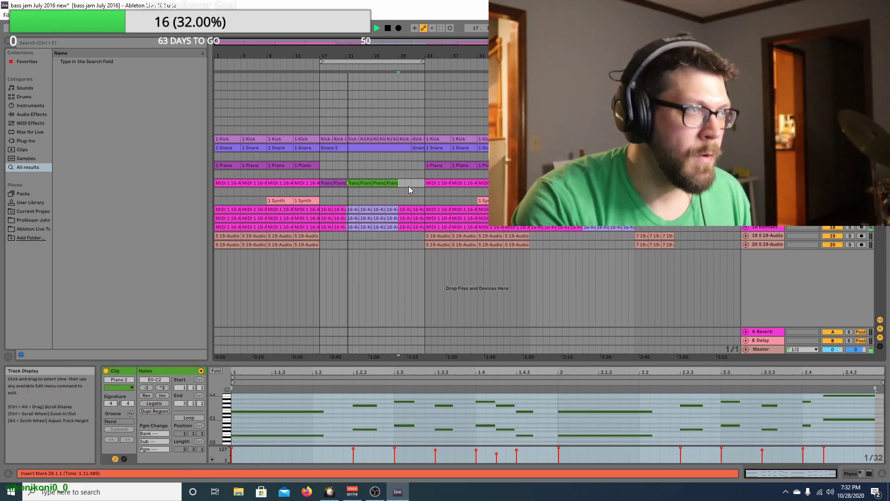
key(ctrl+v)
key(ctrl+d)
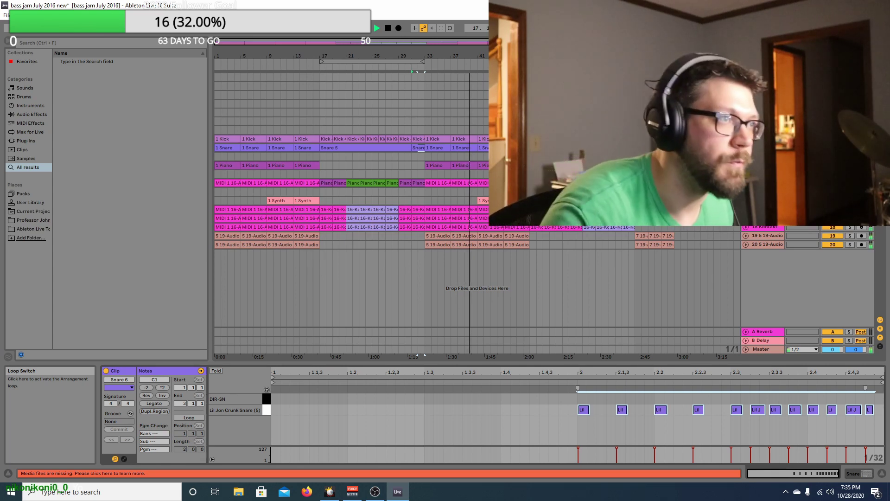
- Select the two Piano clips spanning bars 17 to 21, and select the clips on the same track leading up to the ending section
click(325, 183)
drag(320, 192, 332, 191)
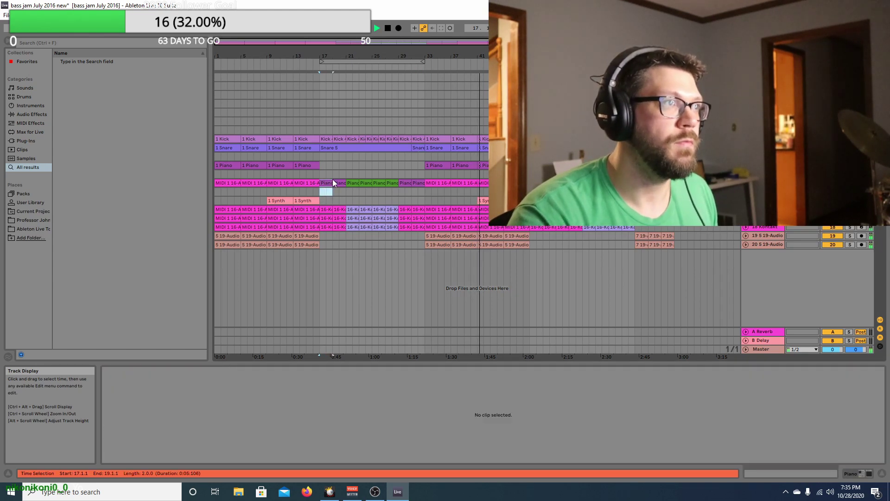
click(343, 183)
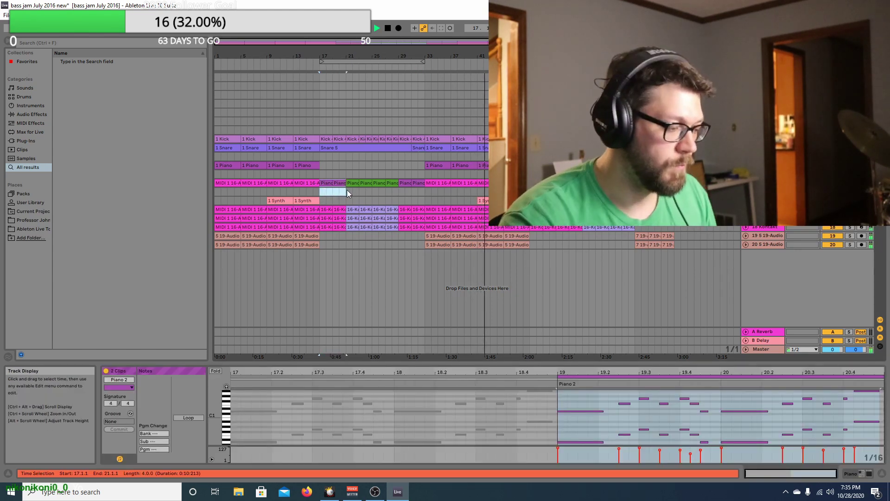
click(584, 183)
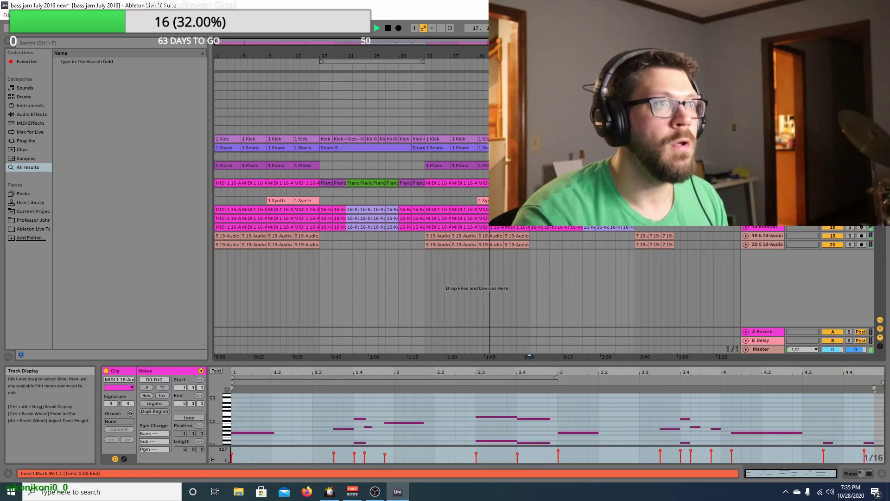
shift+click(631, 182)
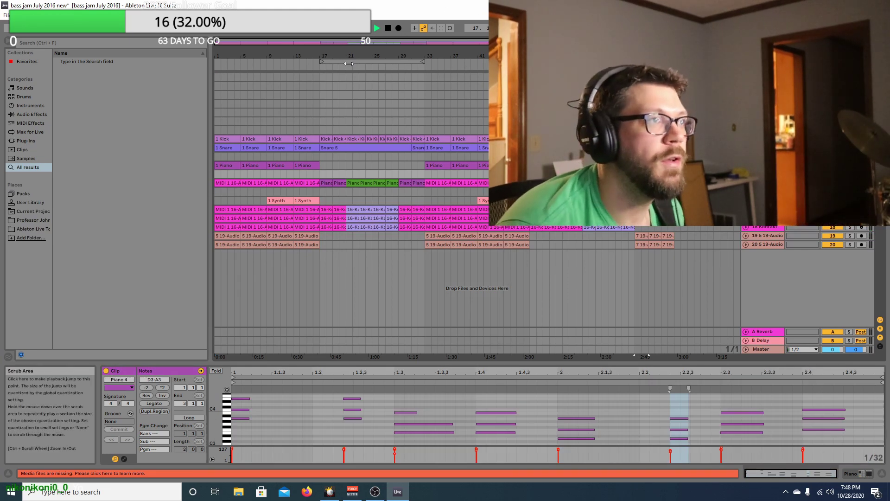
- Return playback to the start of the arrangement, stop it after listening, and save the Live Set
double_click(389, 29)
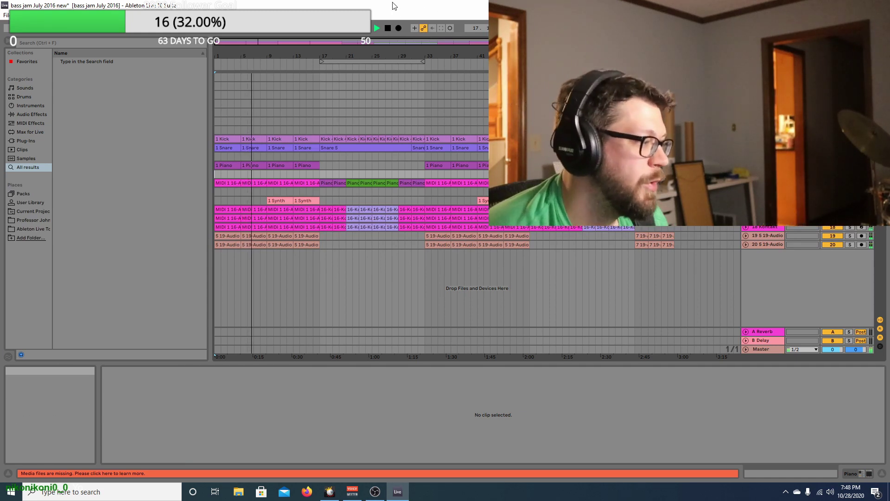
click(389, 28)
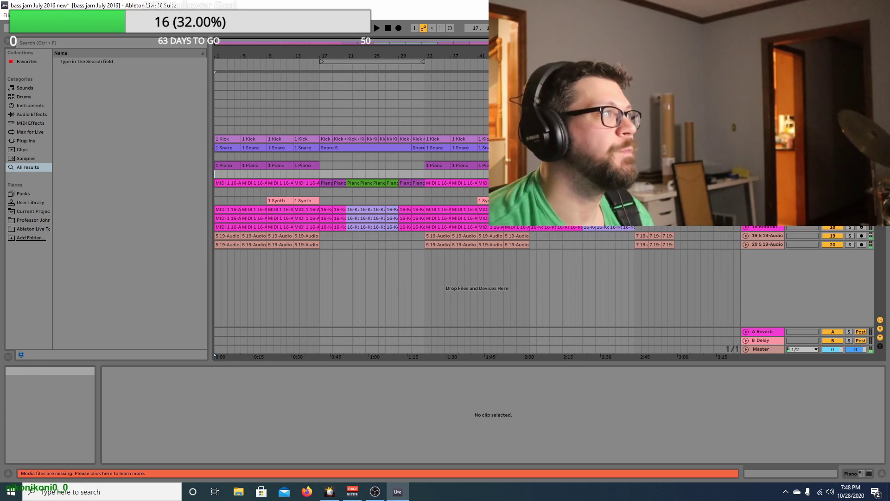
click(5, 15)
click(37, 95)
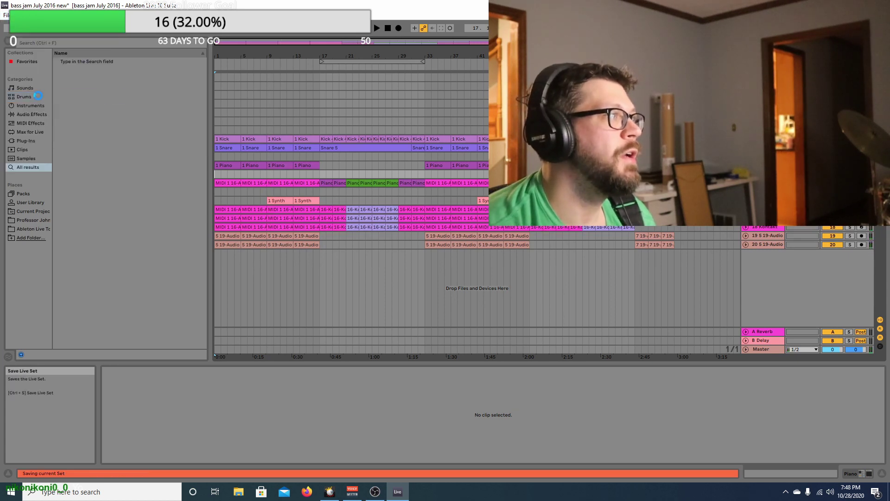